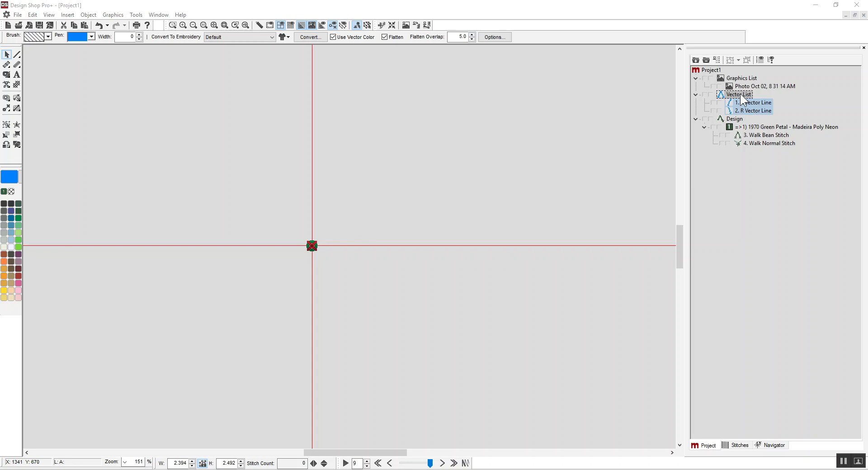
Step: Show the drawing photo with the first vector line traced over it, and hide the photo so only the line remains
left_click(707, 79)
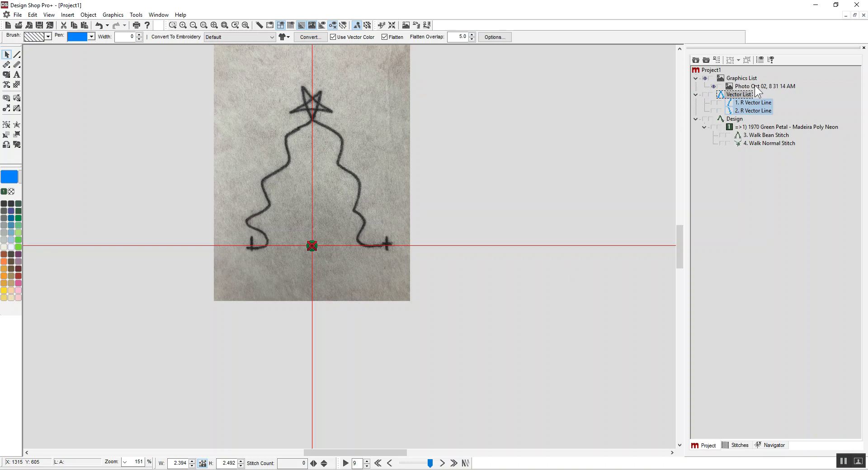
left_click(714, 103)
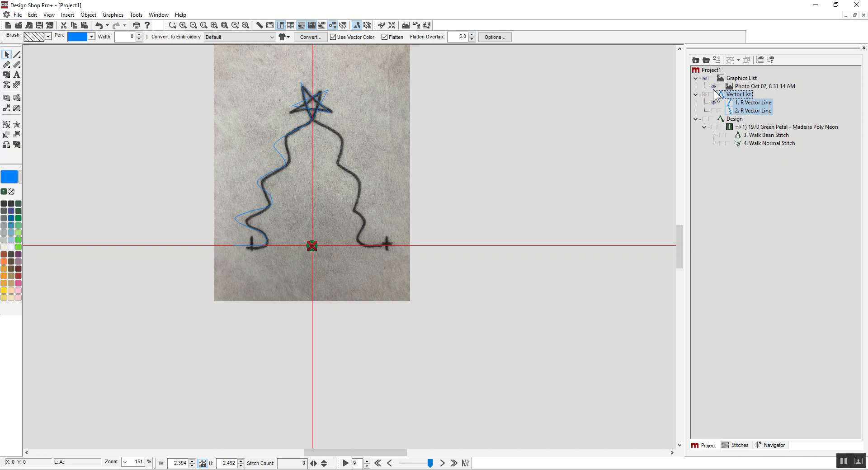
left_click(714, 86)
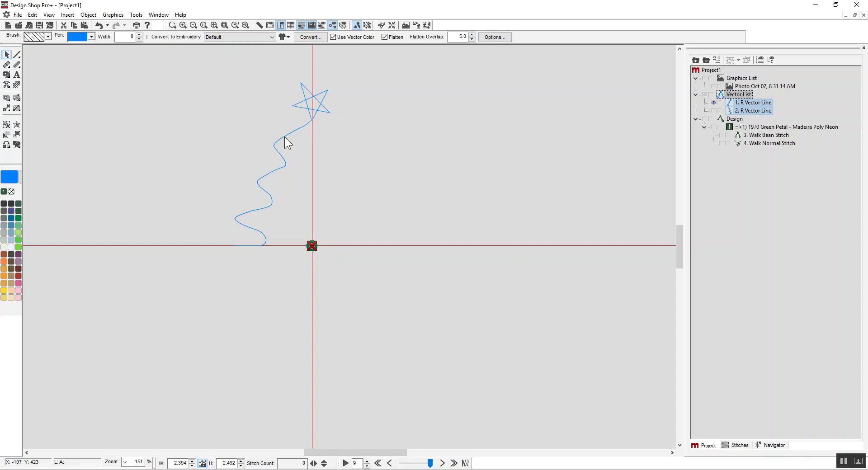
Step: Try duplicating the first vector line, mirroring the copy horizontally and aligning it at the centre line; delete the copy
left_click(743, 104)
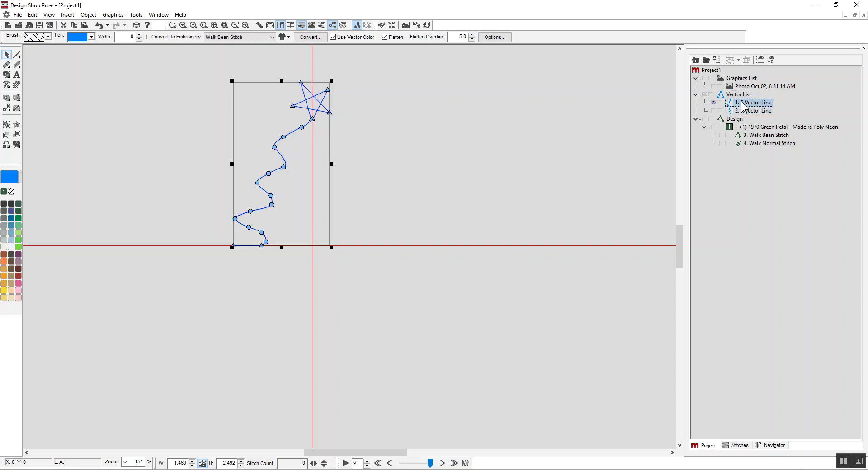
key("ctrl+v")
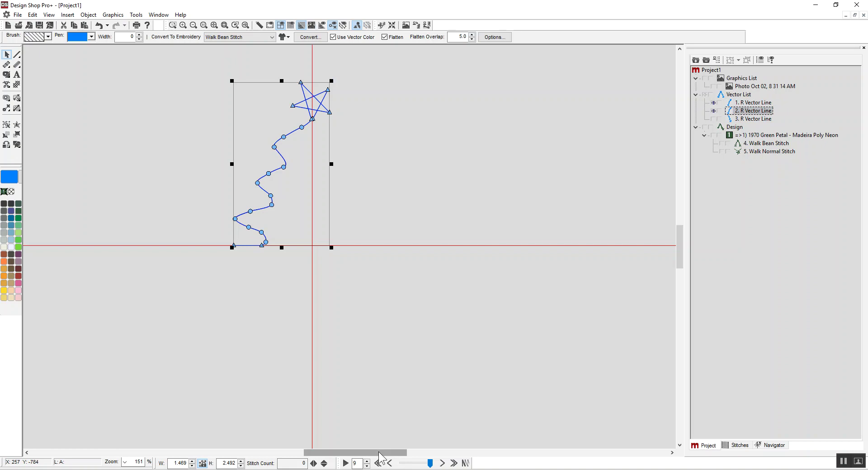
left_click(314, 464)
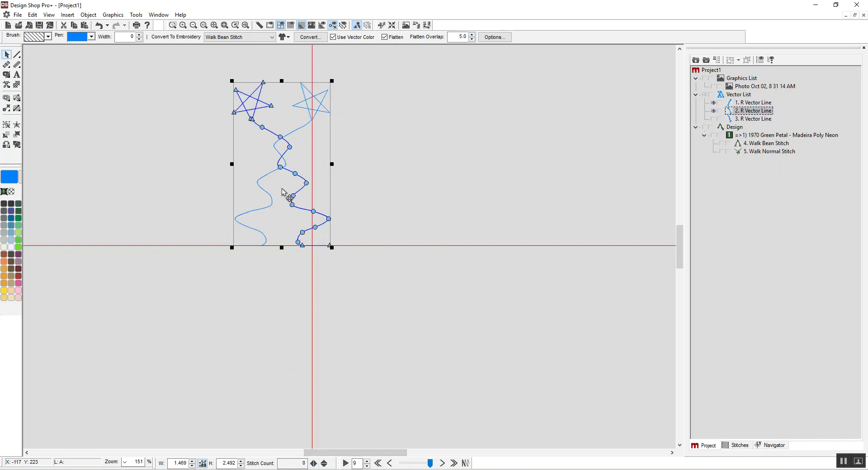
left_click_drag(282, 189, 343, 189)
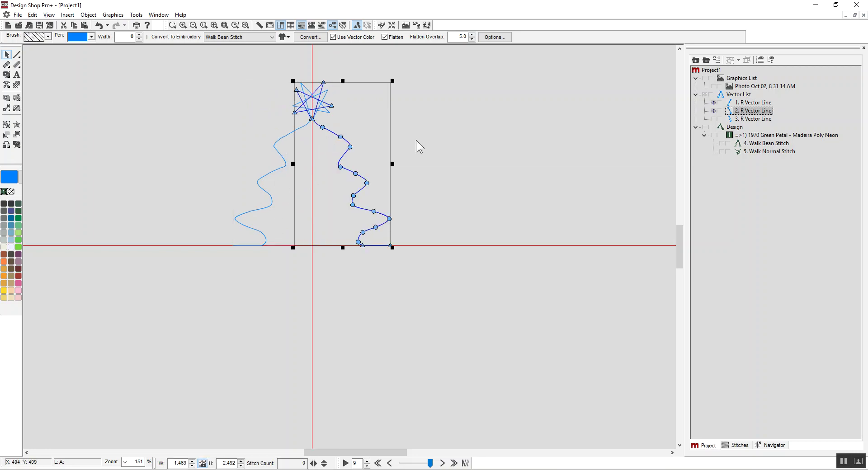
key("Delete")
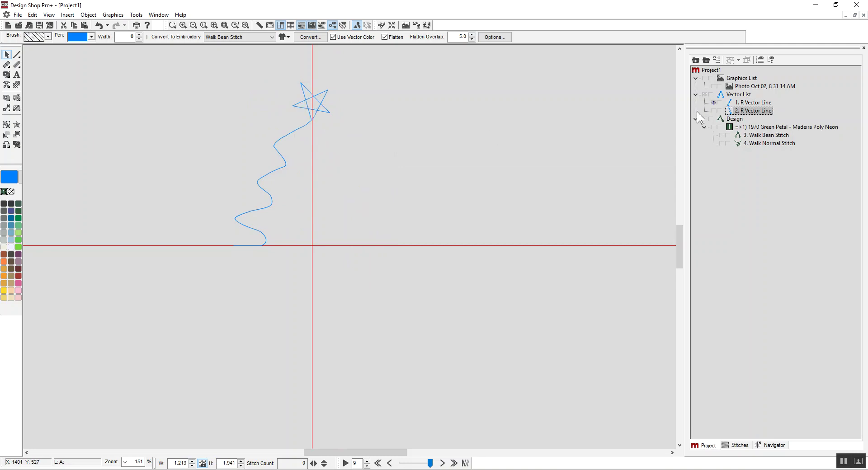
Step: Show the second vector line for the tree's right half and the Walk Bean Stitch element of the whole tree
left_click(714, 112)
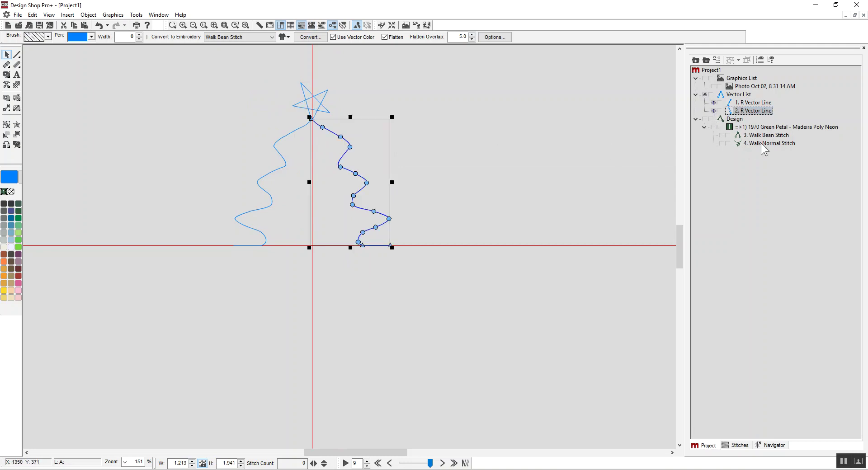
left_click(723, 135)
left_click(513, 177)
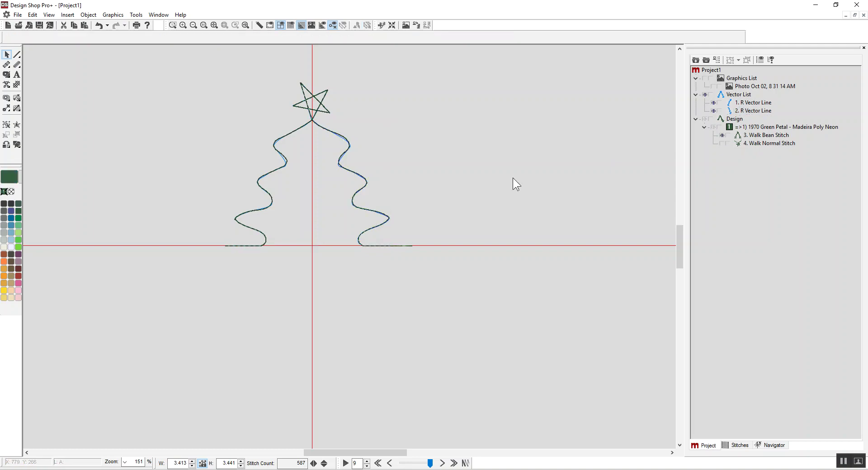
Step: Save the Walk Bean Stitch tree as a Decorative custom shape named TEST, replacing the existing file
left_click(18, 54)
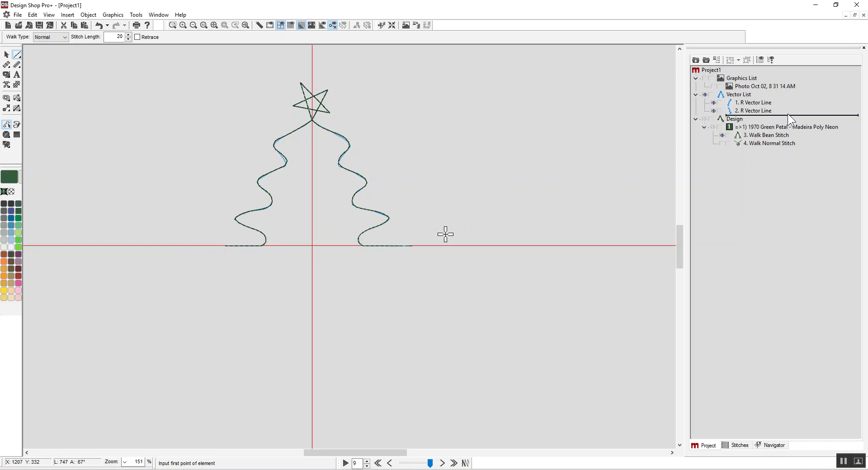
left_click(767, 135)
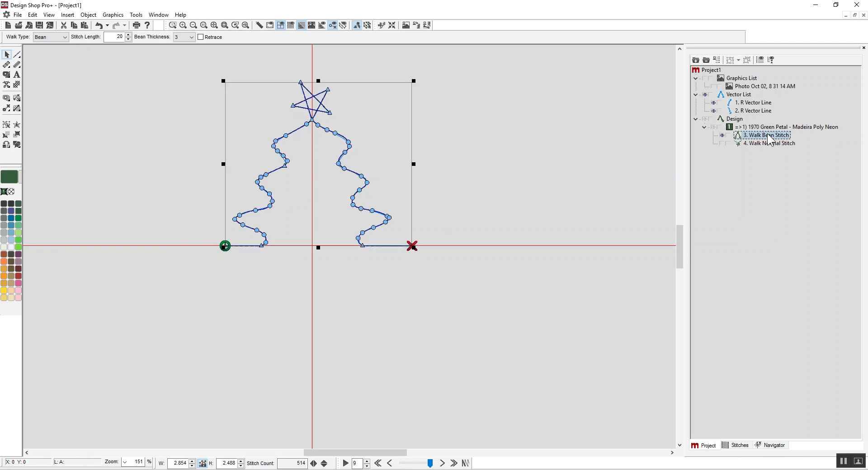
right_click(389, 113)
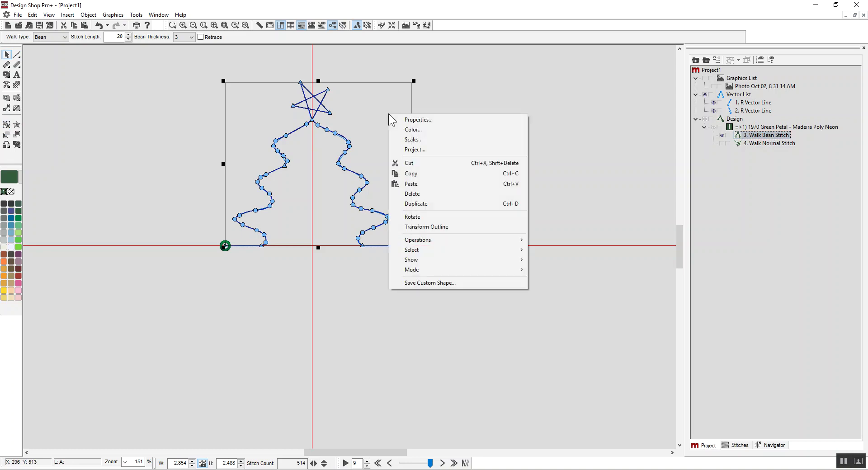
left_click(427, 282)
type("TEST")
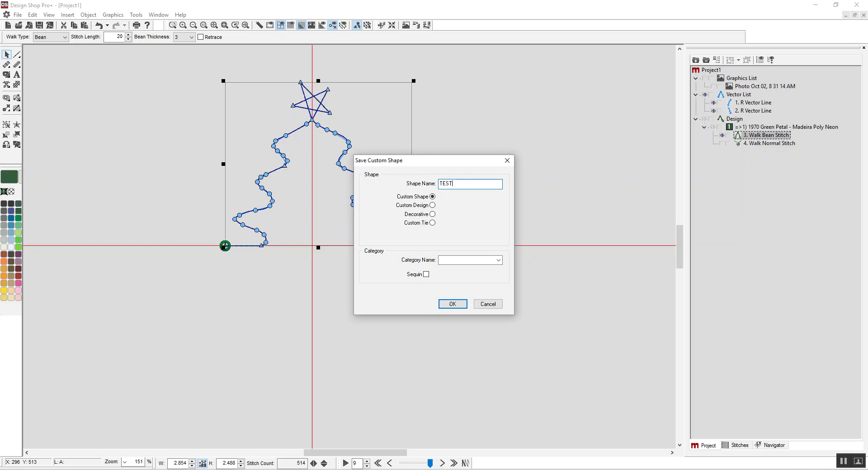
left_click(432, 214)
left_click(456, 307)
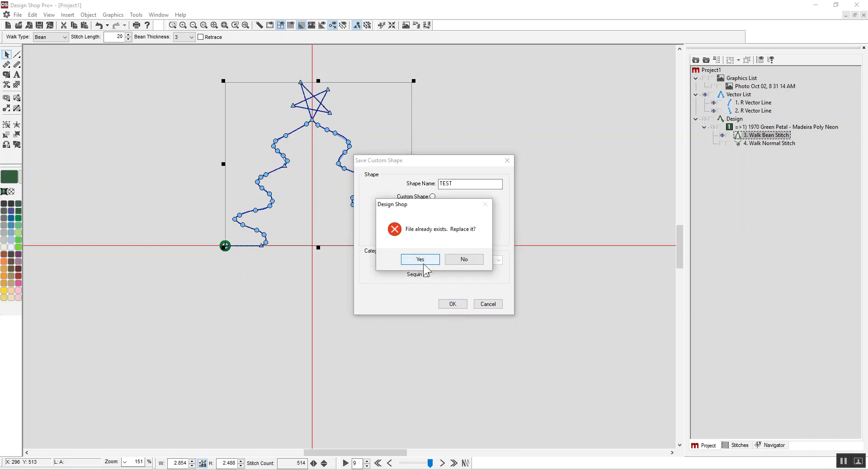
left_click(423, 263)
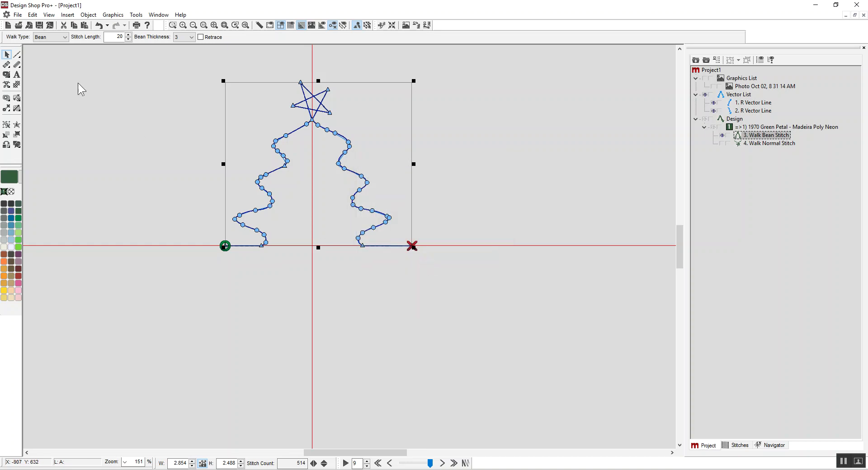
Step: In a new project, draw a horizontal Decorative walk line using the TEST pattern across the workspace and display its stitches
left_click(9, 26)
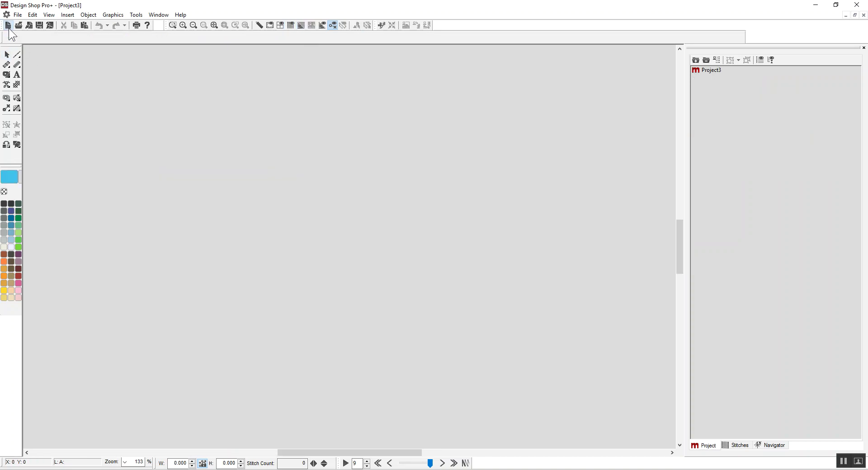
left_click(17, 55)
left_click(48, 36)
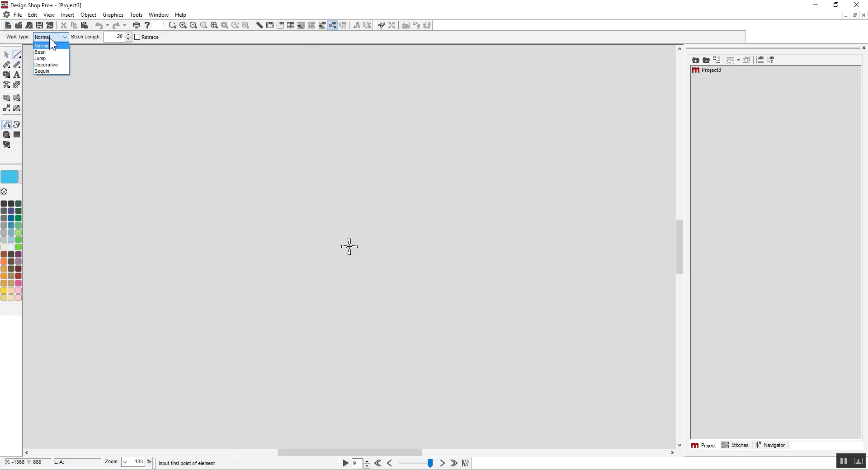
left_click(50, 64)
left_click(114, 39)
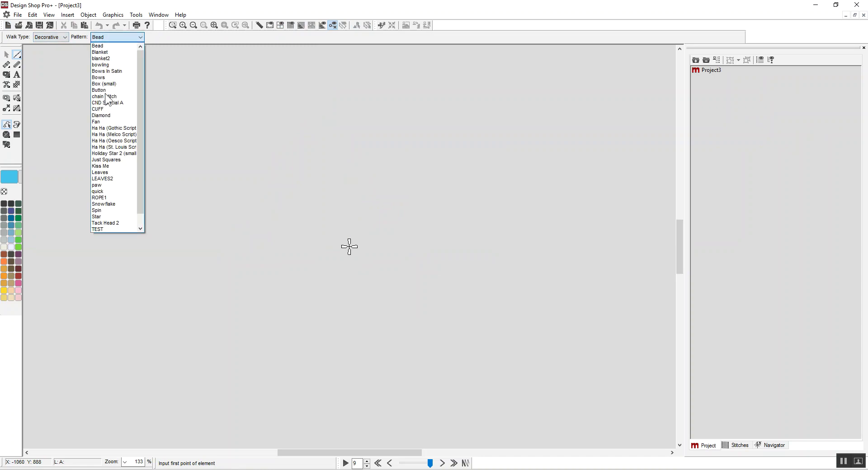
left_click(104, 228)
left_click(44, 256)
left_click(592, 275)
key("Return")
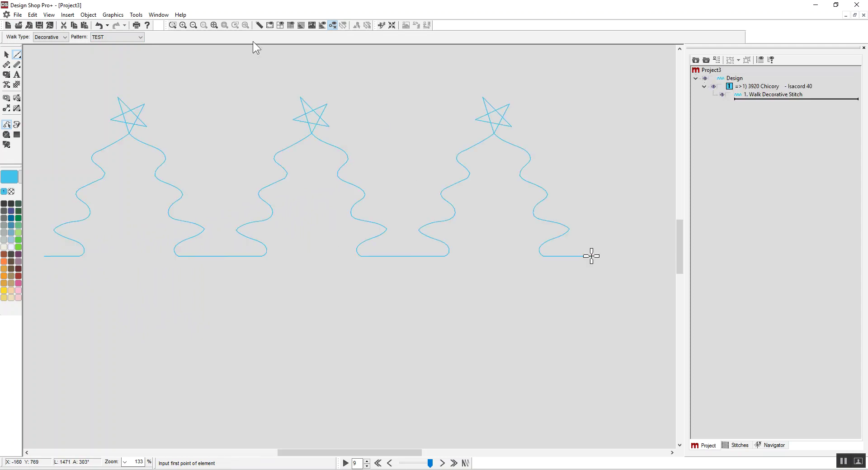
left_click(215, 25)
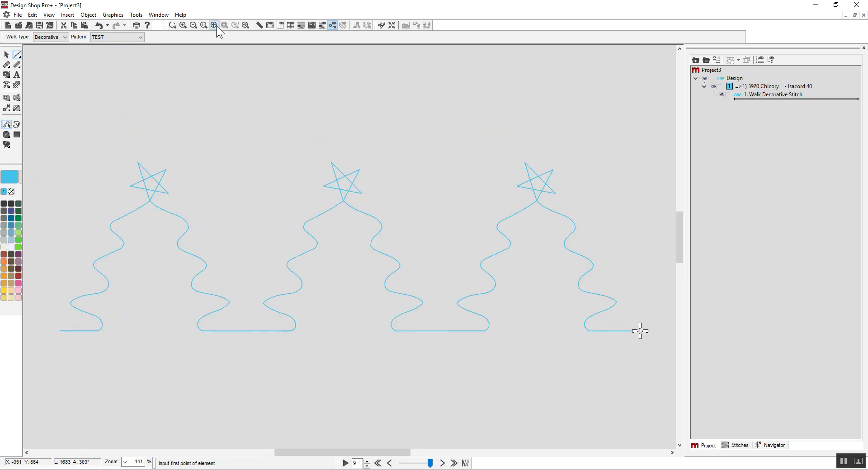
left_click(302, 25)
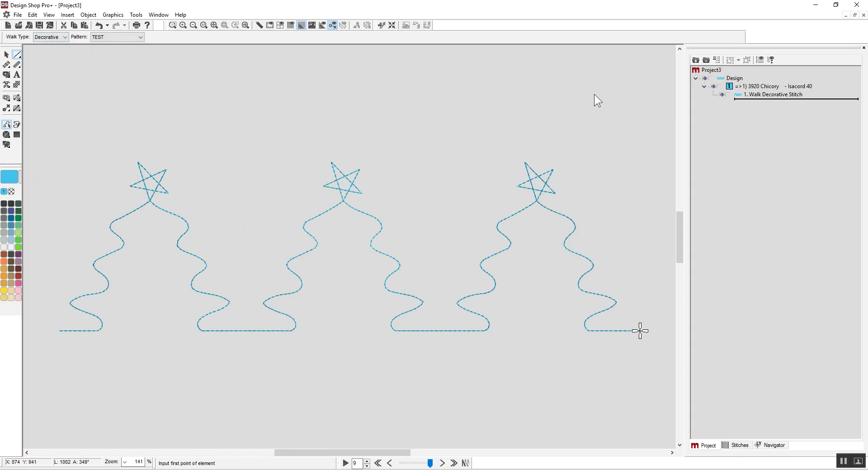
Step: Draw a second TEST decorative line from right to left above the first, about 9.2 wide, and shift it right so the trees interlock
left_click(658, 83)
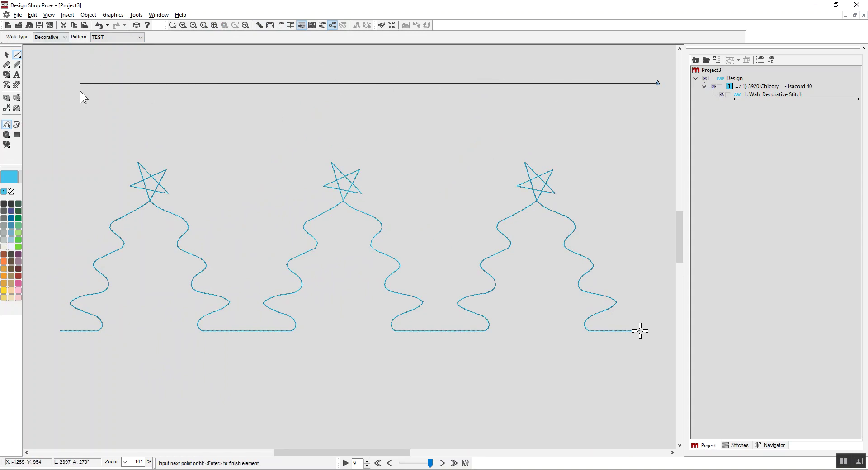
left_click(95, 105)
key("Return")
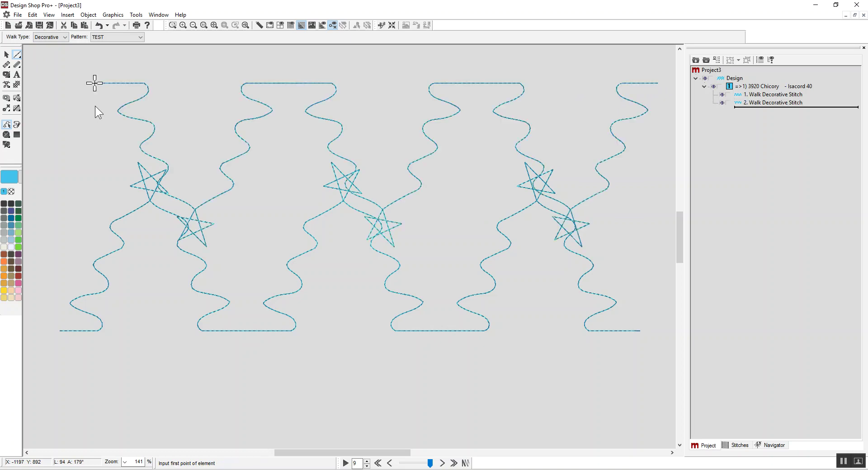
left_click(773, 102)
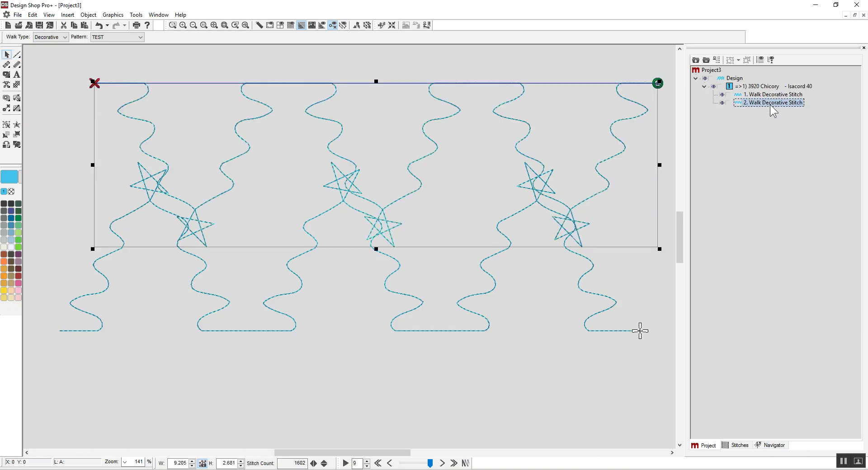
left_click_drag(372, 141, 430, 136)
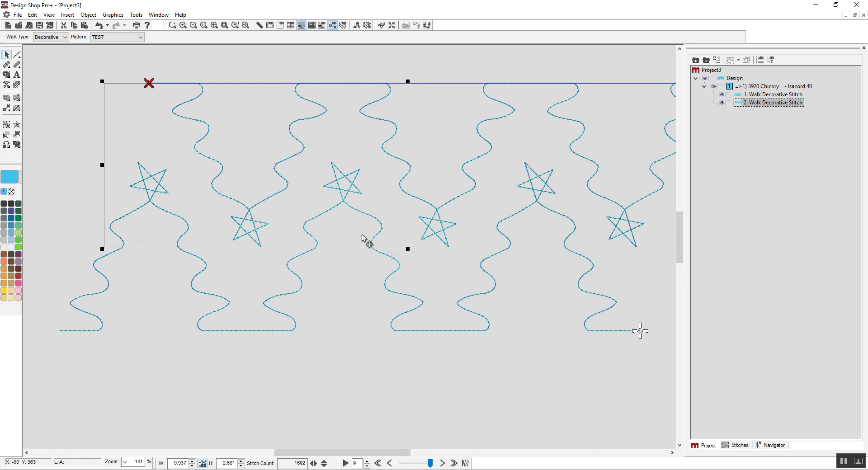
Step: Switch back to Project1 and compare the stitched tree with the first drawing photo, leaving the photo hidden
left_click(158, 14)
left_click(170, 90)
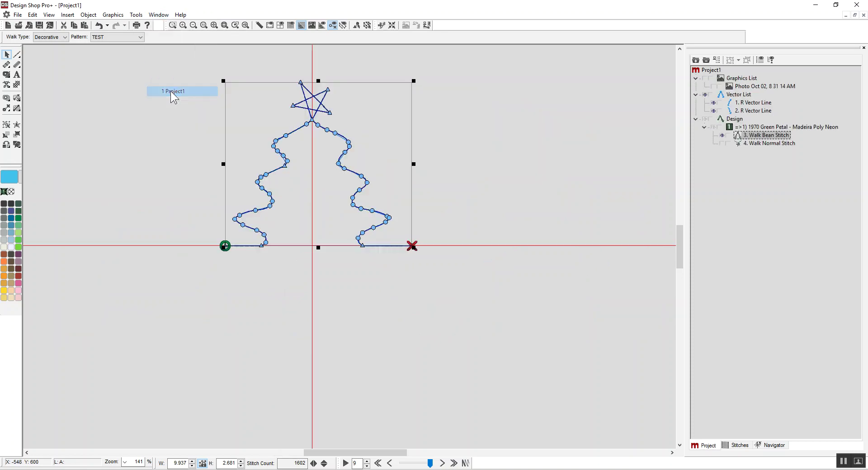
left_click(92, 91)
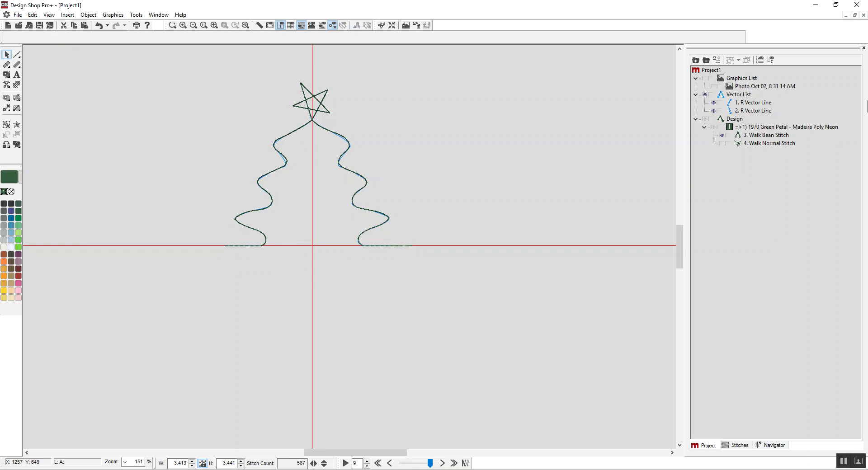
left_click(746, 89)
left_click(714, 87)
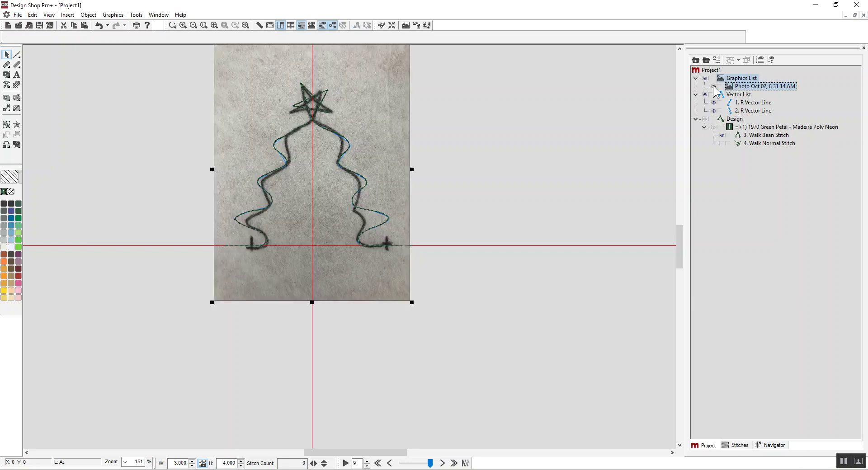
left_click(714, 86)
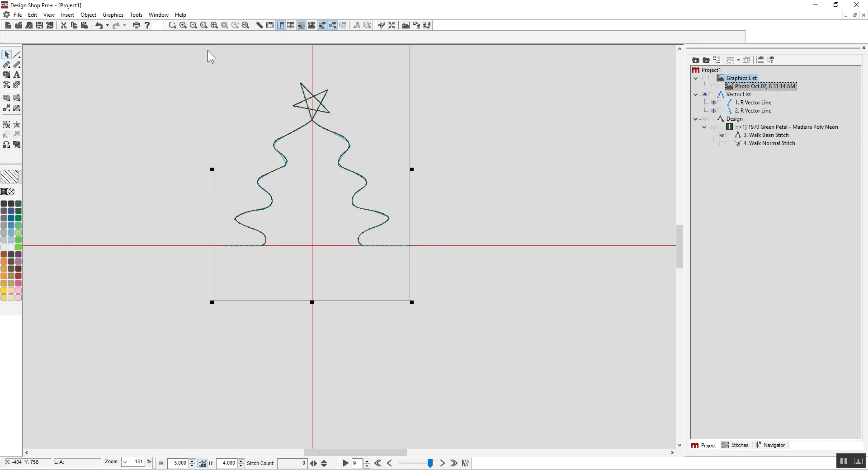
Step: Insert the graphic file Photo Oct 02, 8 49 04 AM.jpg into the project and fit it in the view
left_click(29, 25)
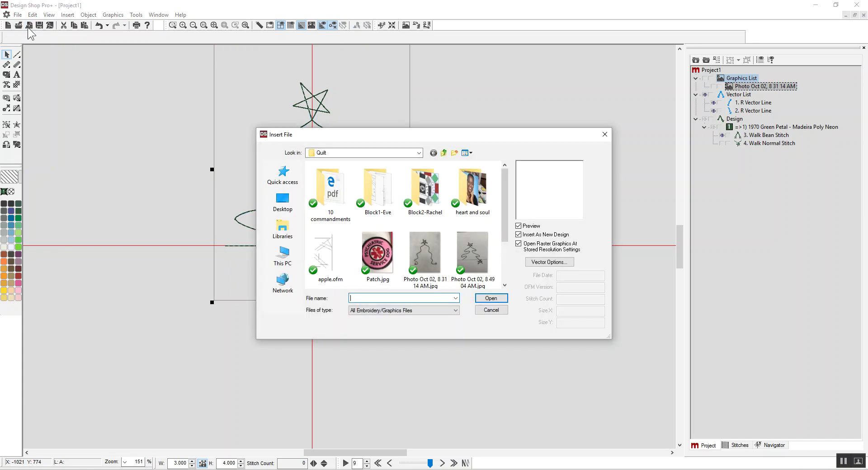
double_click(478, 250)
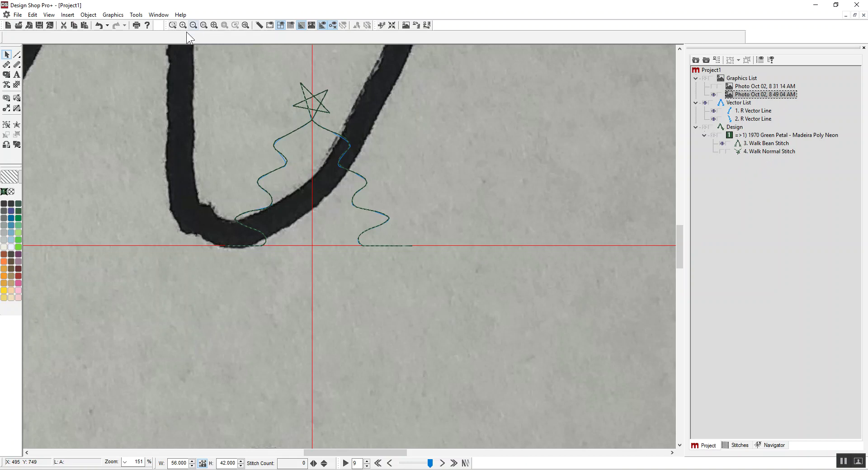
left_click(213, 25)
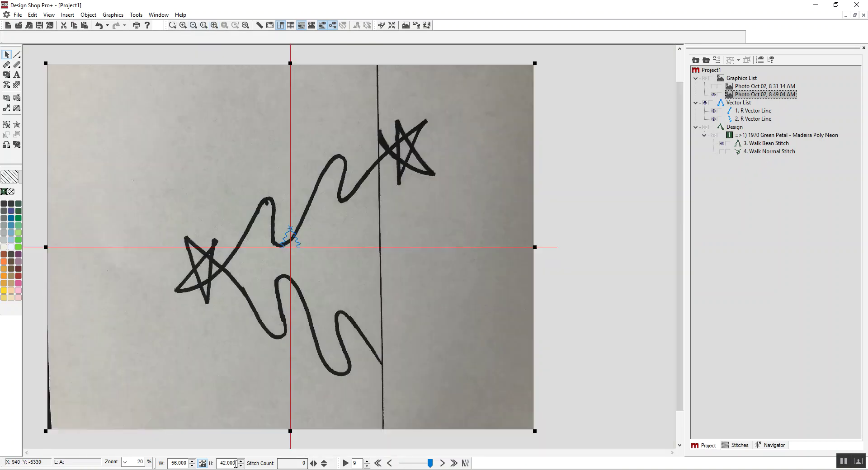
Step: Rotate the newly inserted photo by 90 degrees so the drawn tree stands upright
left_click(202, 464)
left_click(249, 444)
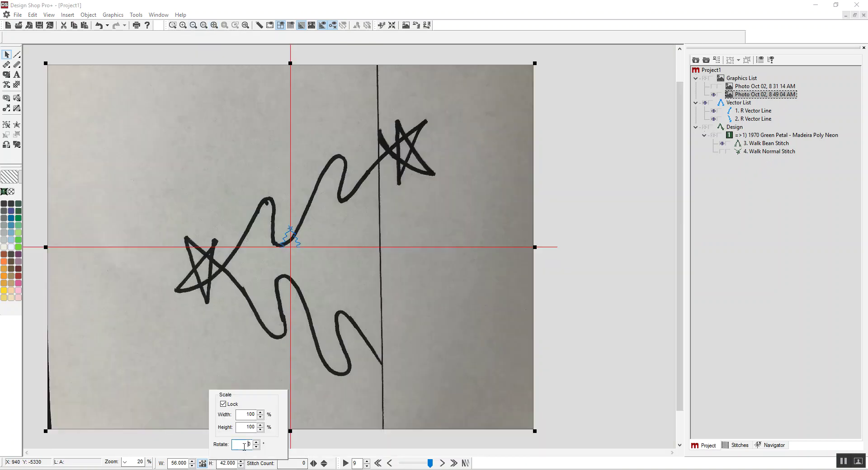
type("90")
key("Return")
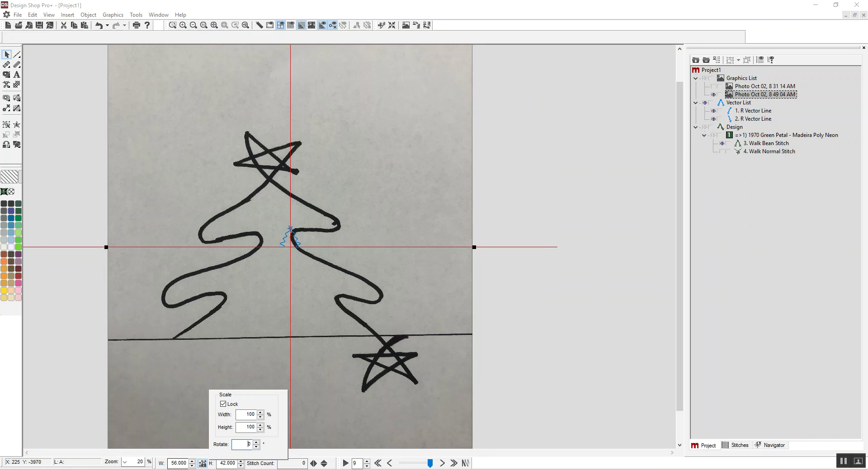
Step: Scale the photo proportionally to a height of 5
left_click(176, 463)
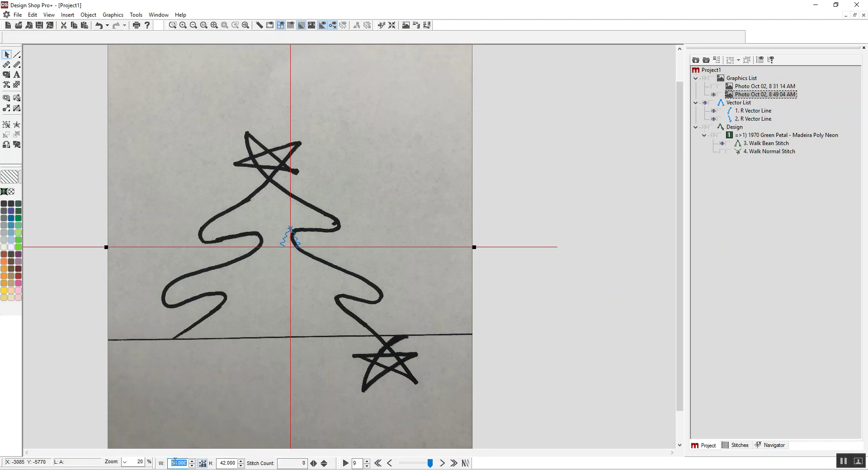
left_click(226, 463)
type("5")
key("Return")
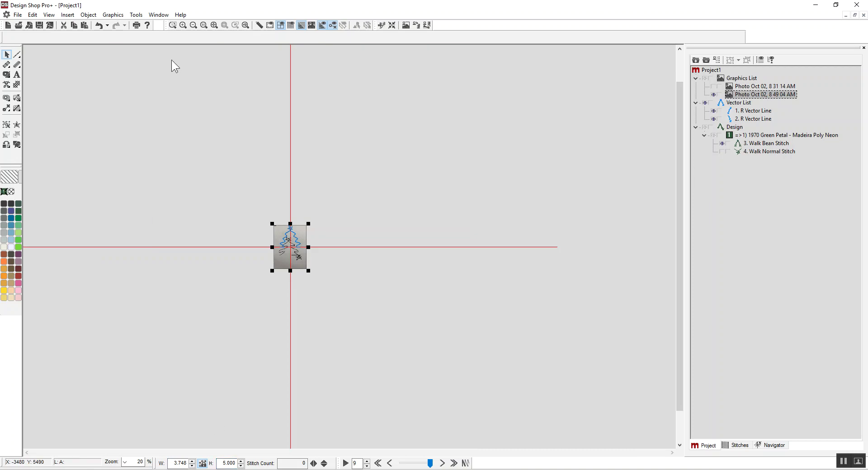
Step: Move the photo so the drawn tree centres on the vertical axis with its ground line near the horizontal axis, and stretch it slightly taller
left_click(173, 23)
left_click_drag(260, 219, 328, 288)
left_click_drag(327, 253, 336, 207)
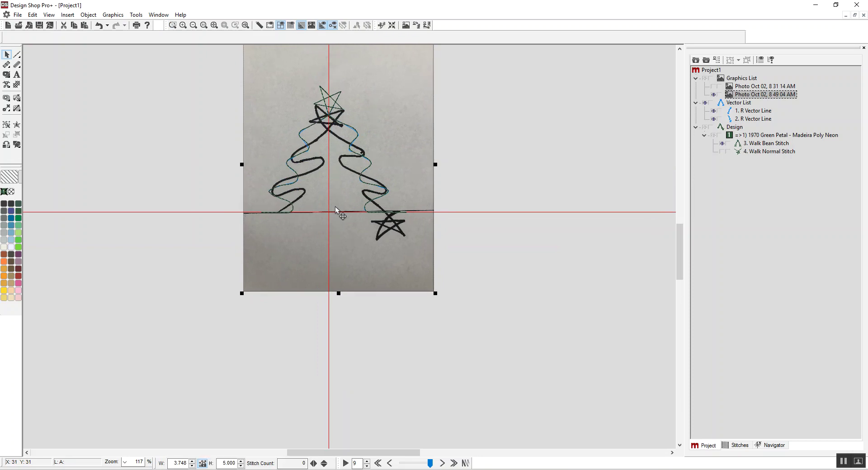
scroll(455, 225, "up", 1)
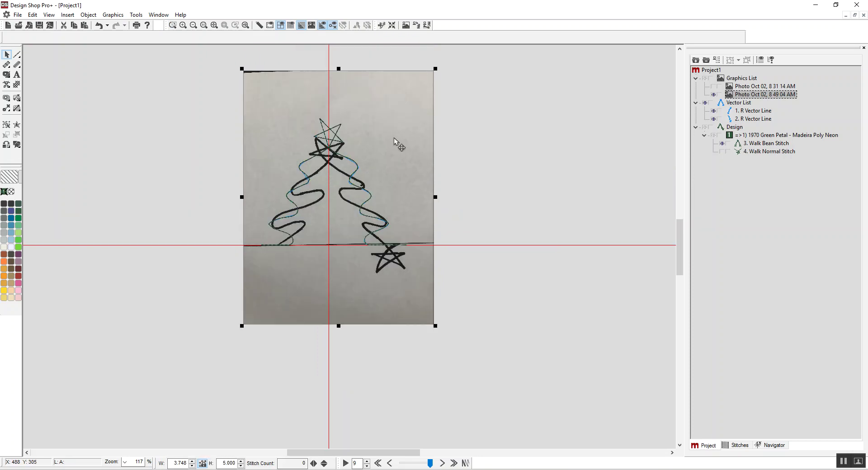
left_click_drag(338, 68, 338, 45)
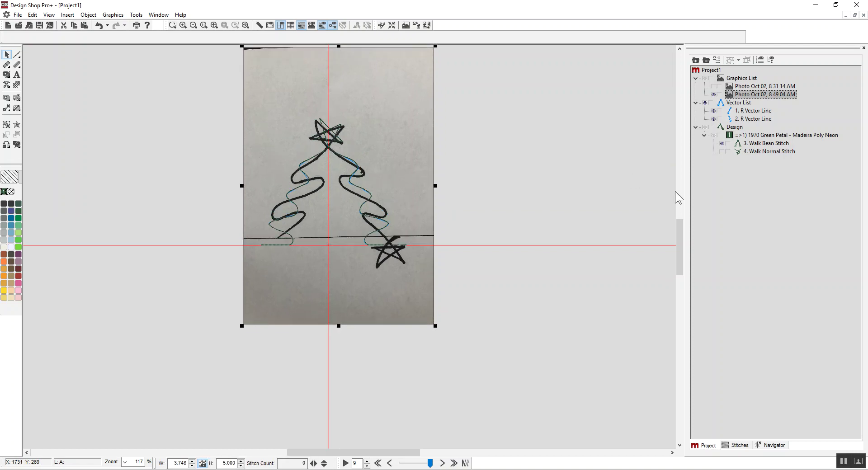
Step: Rotate the photo slightly clockwise to level its ground line and move it down onto the horizontal axis
left_click(425, 56)
left_click_drag(437, 44, 441, 50)
left_click_drag(336, 179, 336, 185)
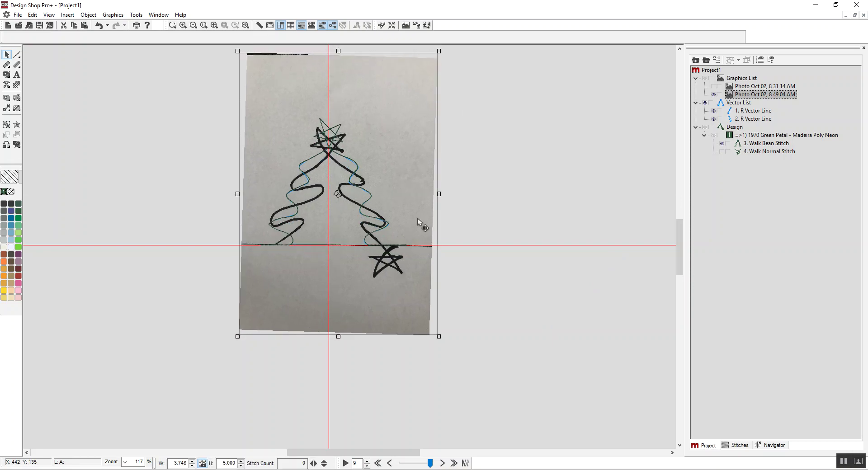
Step: Hide the vector list and the stitched design so only the new photo is displayed
left_click(706, 103)
left_click(707, 129)
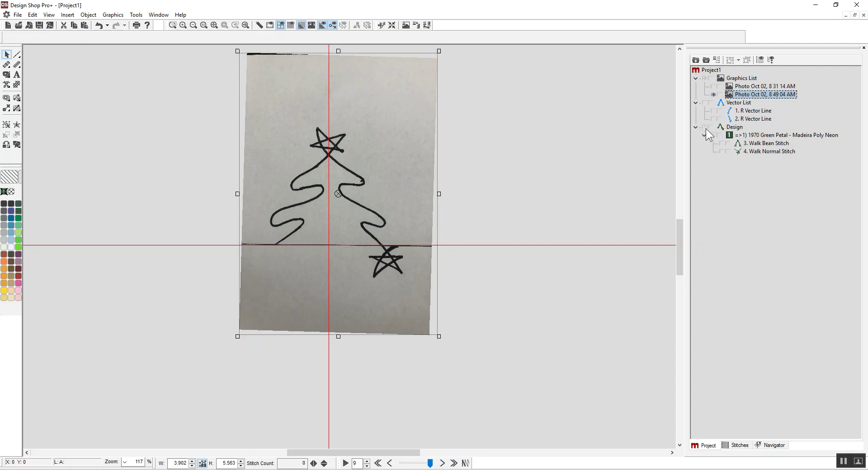
left_click(566, 155)
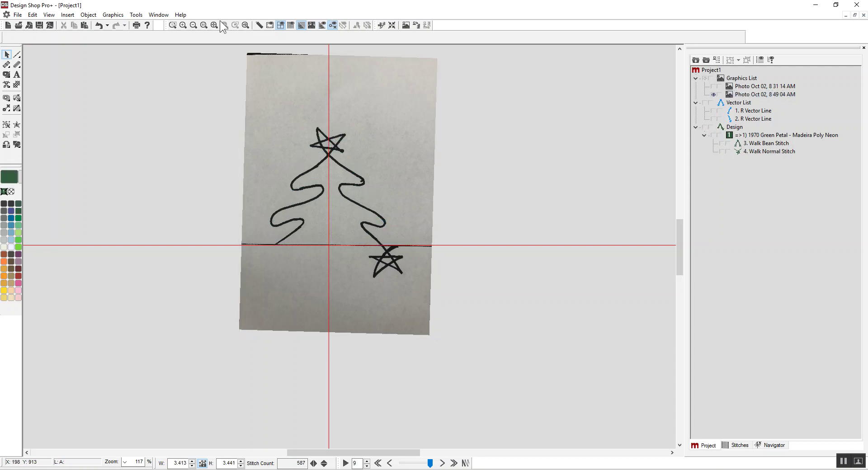
Step: Start a vector line at the base of the top star and trace the right side's upper branch and inner notch
left_click(172, 25)
left_click_drag(230, 116, 455, 295)
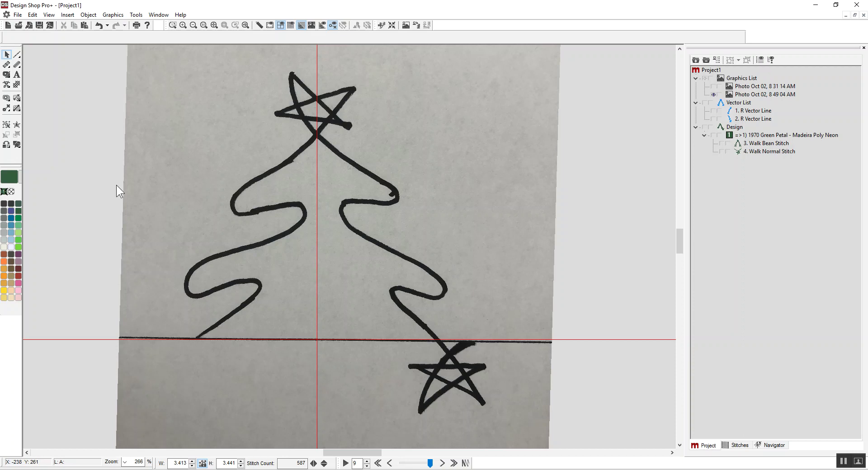
left_click(18, 55)
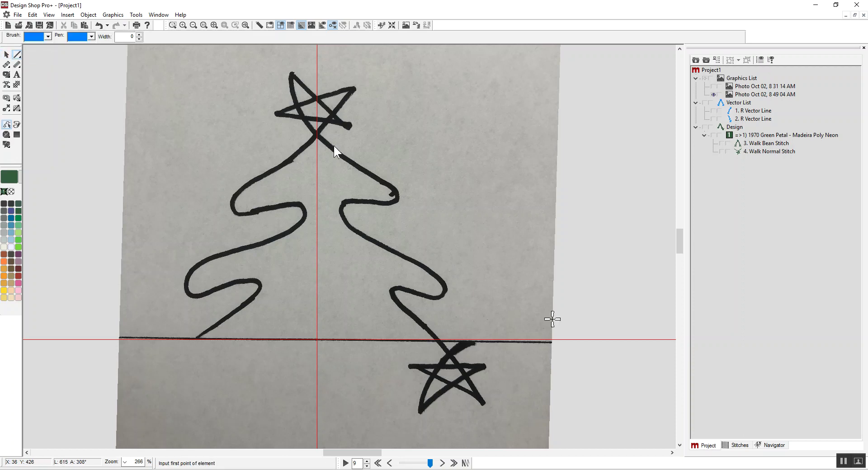
left_click(317, 133)
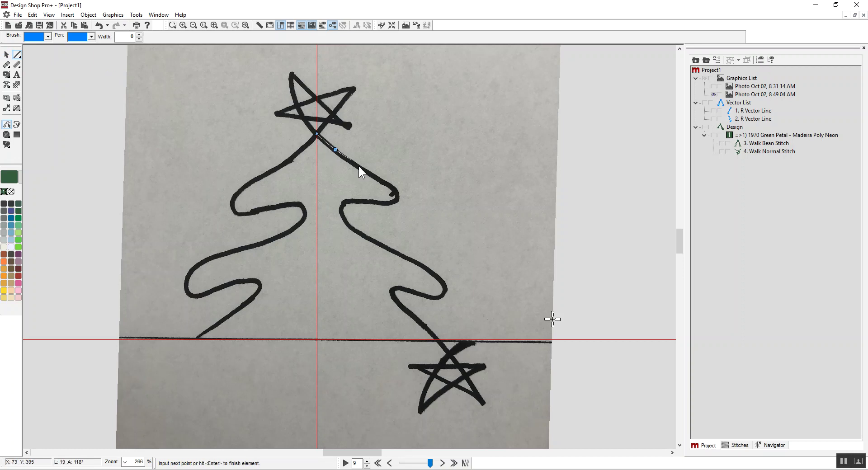
left_click(392, 183)
left_click(406, 196)
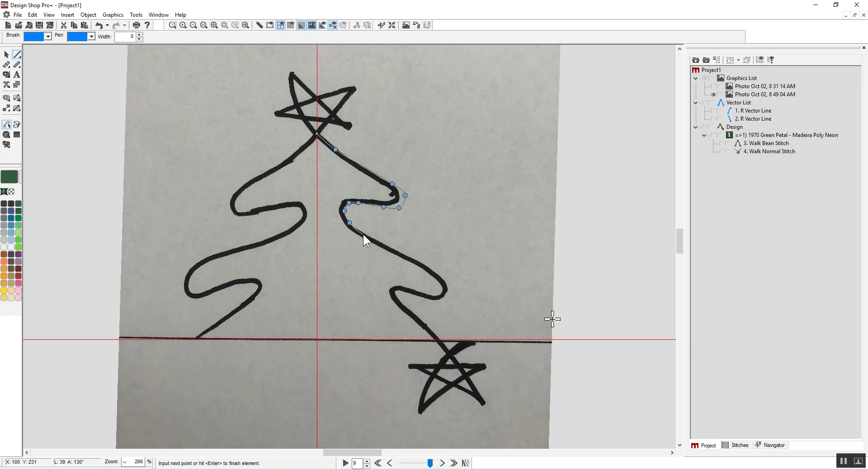
left_click(401, 251)
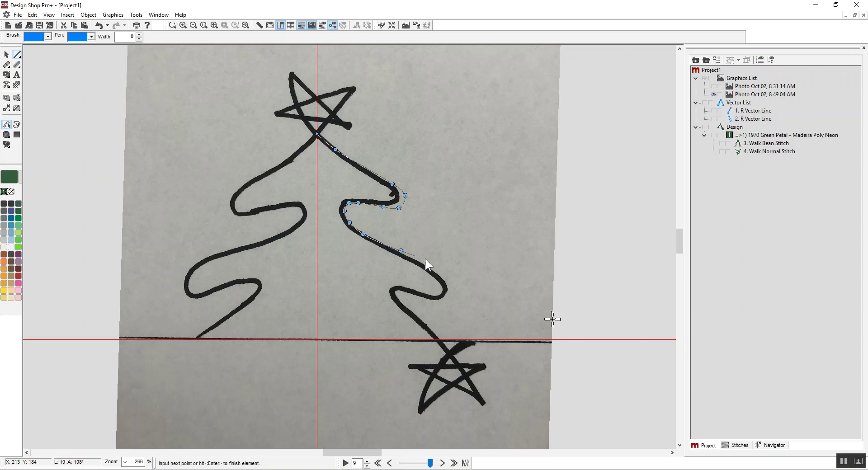
Step: Replace the misplaced points, shape a narrower lower right branch, and finish the vector line at the tip of the lower star
left_click(445, 277)
key("BackSpace")
key("BackSpace")
left_click(335, 149)
key("BackSpace")
left_click(422, 267)
left_click(435, 276)
key("BackSpace")
key("BackSpace")
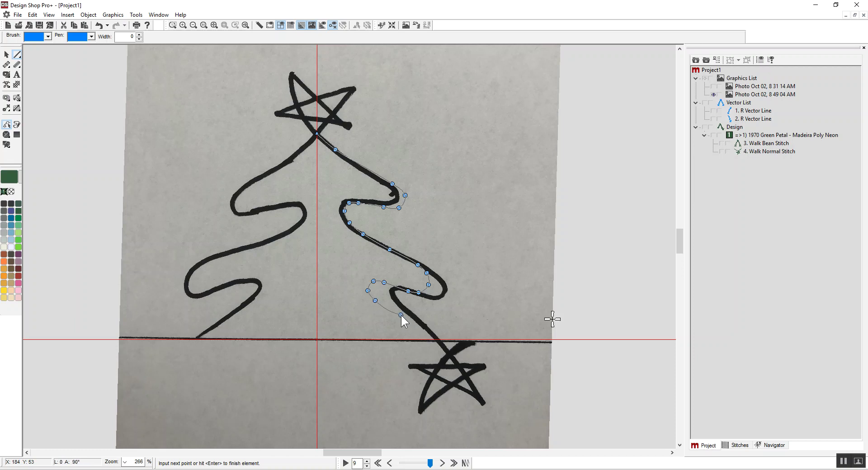
left_click(435, 338)
left_click(449, 354)
key("Return")
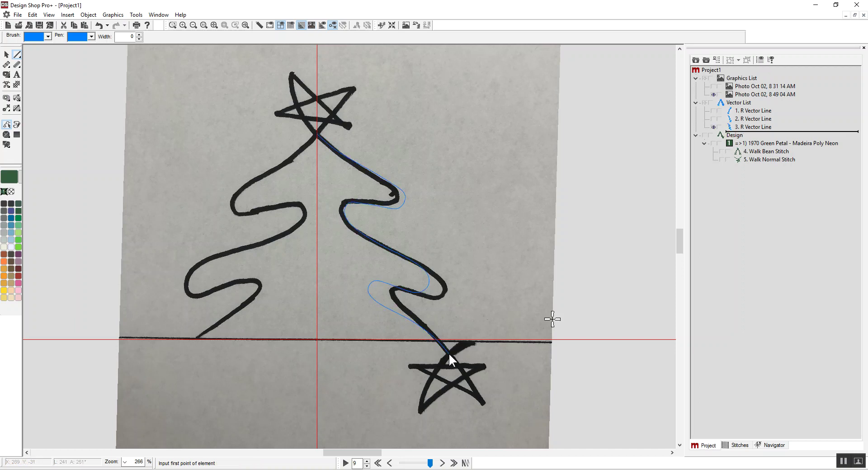
Step: Duplicate the right outline, mirror it horizontally, and move the copy to form the tree's left side
left_click(748, 127)
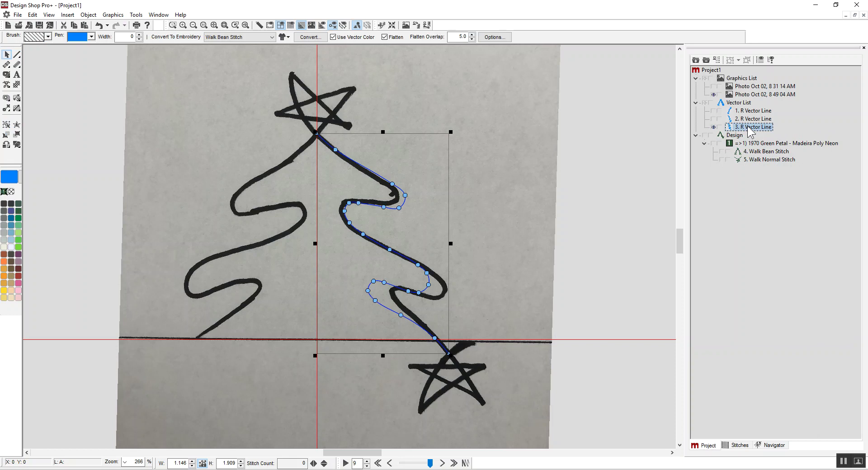
key("ctrl+d")
left_click(313, 463)
left_click_drag(445, 224, 310, 204)
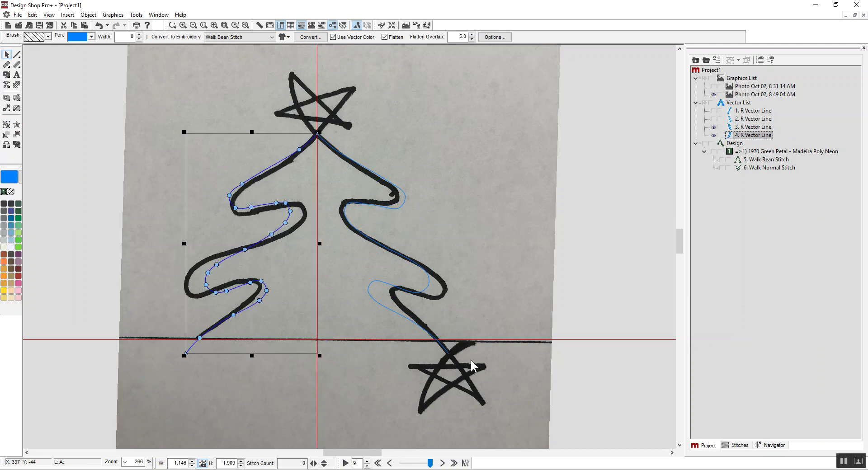
Step: Trace the top star as a vector line that starts and ends where the two tree sides meet
left_click(18, 55)
left_click(316, 134)
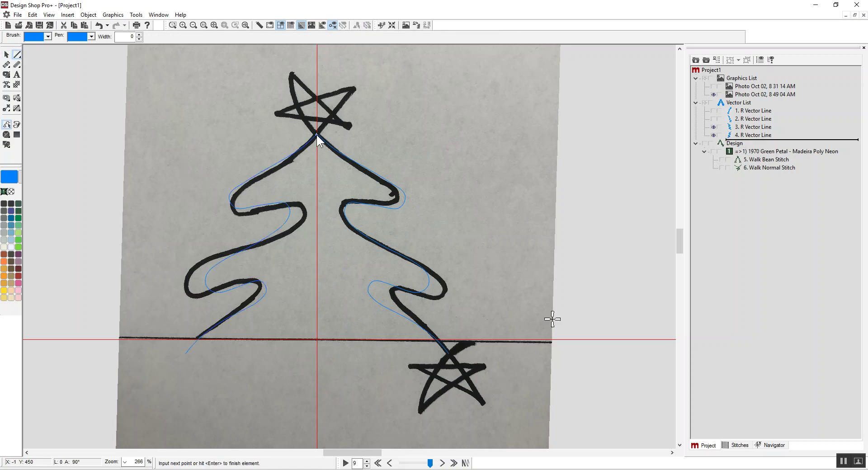
left_click(308, 122)
left_click(286, 64)
left_click(304, 79)
key("BackSpace")
left_click(306, 89)
left_click(360, 126)
left_click(331, 123)
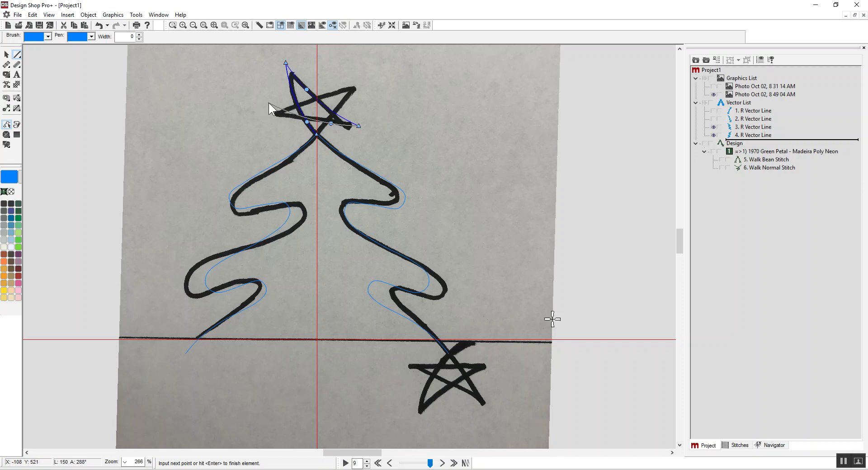
left_click(270, 106)
left_click(355, 86)
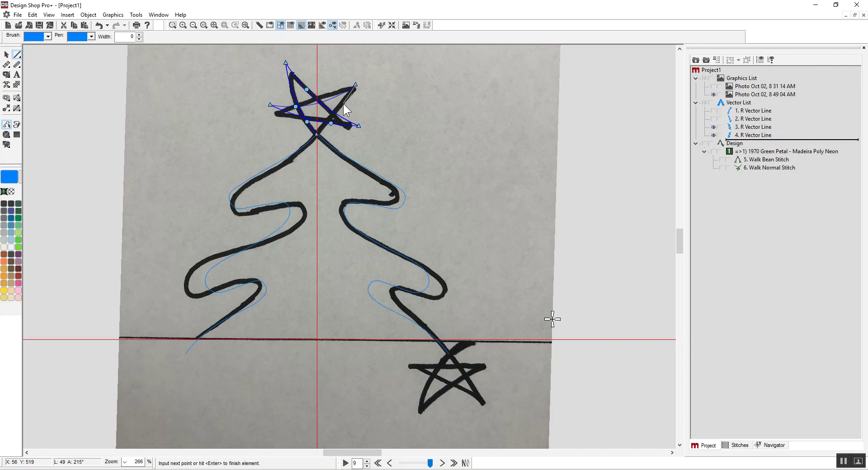
left_click(317, 135)
key("Return")
Step: Duplicate the star, flip it vertically and horizontally, and place the copy at the lower end of the right outline
left_click(751, 143)
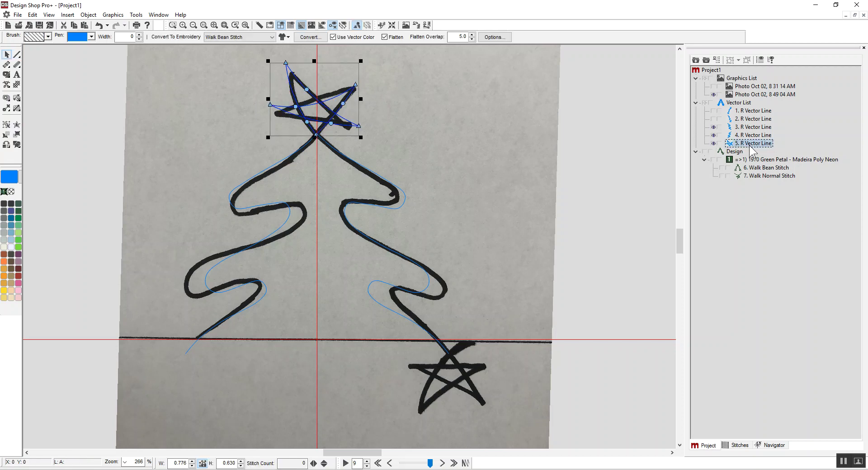
key("ctrl+d")
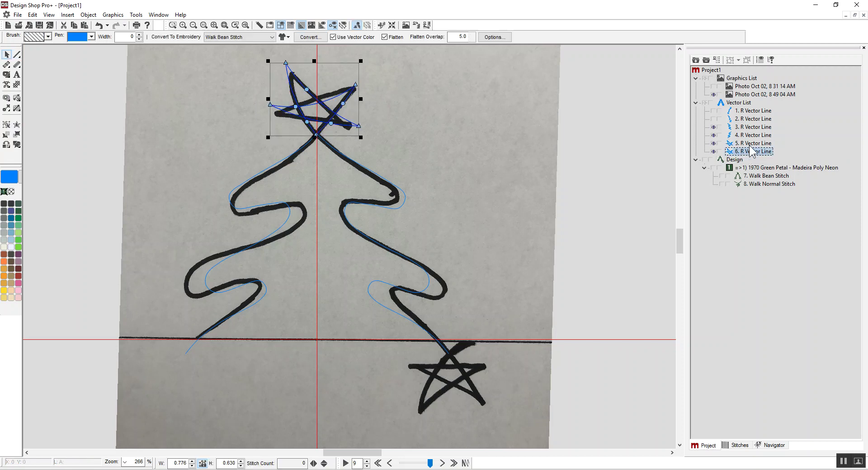
left_click(324, 464)
left_click(314, 463)
left_click_drag(316, 85, 446, 367)
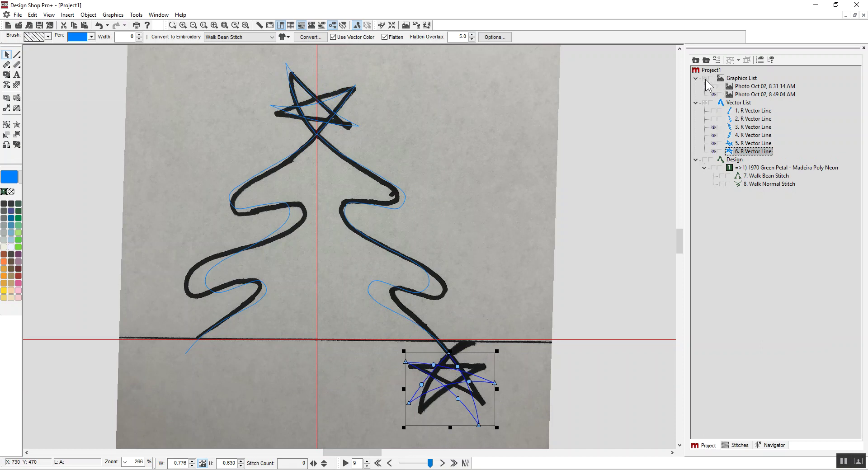
Step: Hide the photo, then copy the left tree outline and place the copy with its lower end on the lower star's tip
left_click(714, 94)
left_click(606, 93)
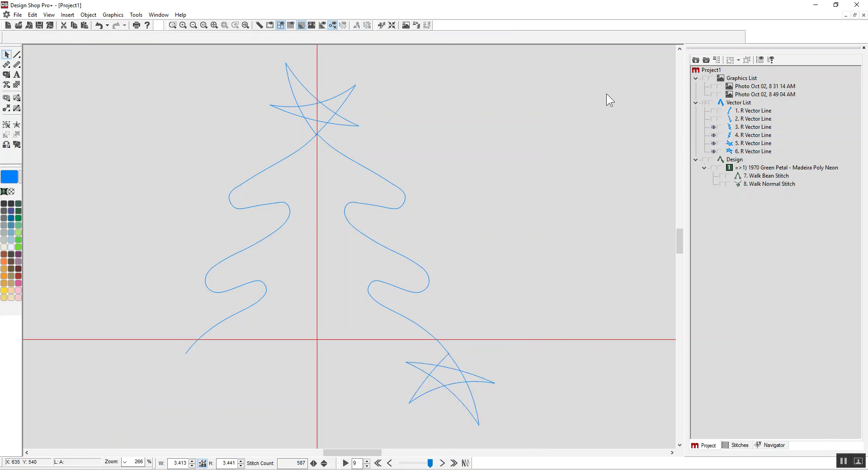
left_click(234, 193)
key("ctrl+c")
key("ctrl+v")
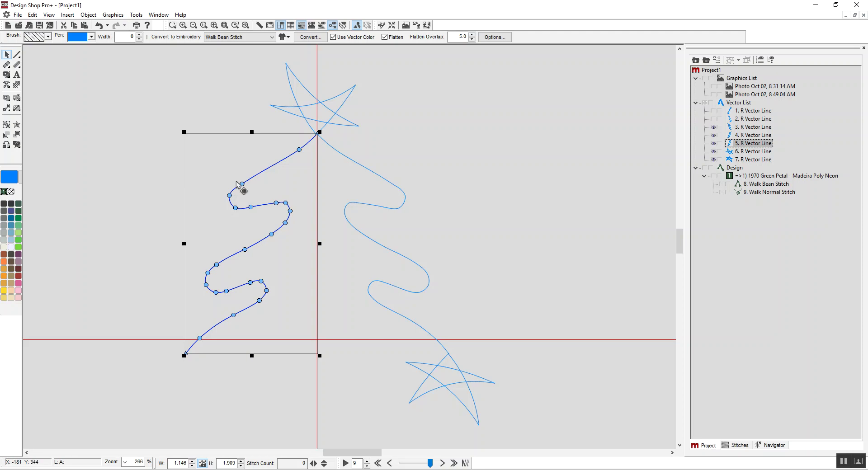
left_click_drag(239, 180, 499, 203)
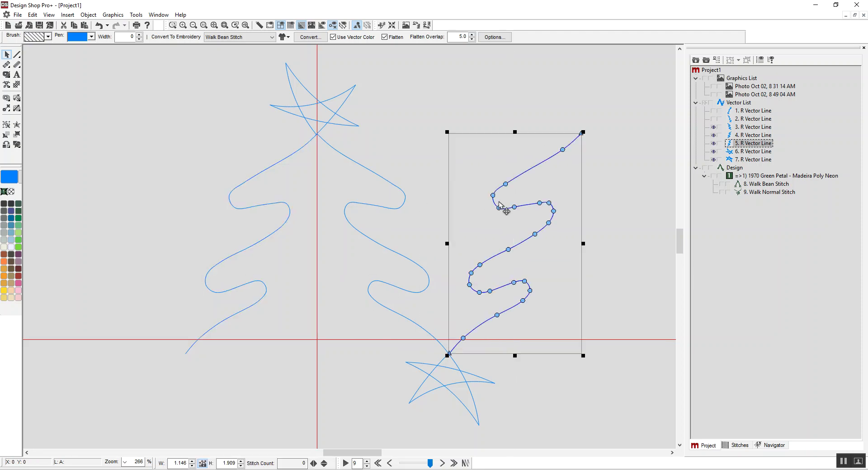
left_click(616, 217)
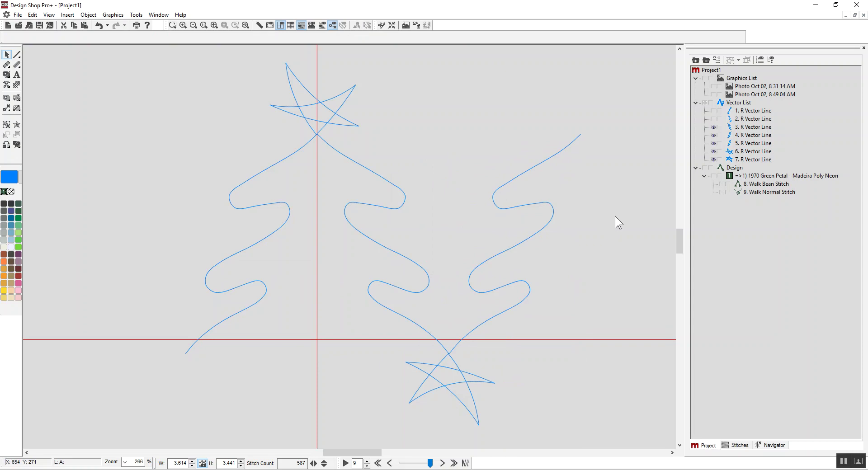
Step: Draw two short vector marks where the left outline and its copy cross the horizontal axis
left_click(16, 55)
left_click(195, 330)
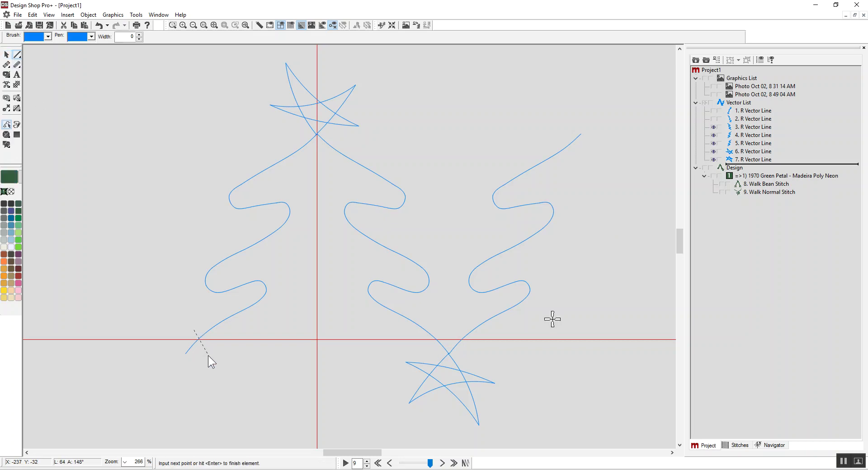
left_click(207, 360)
key("Return")
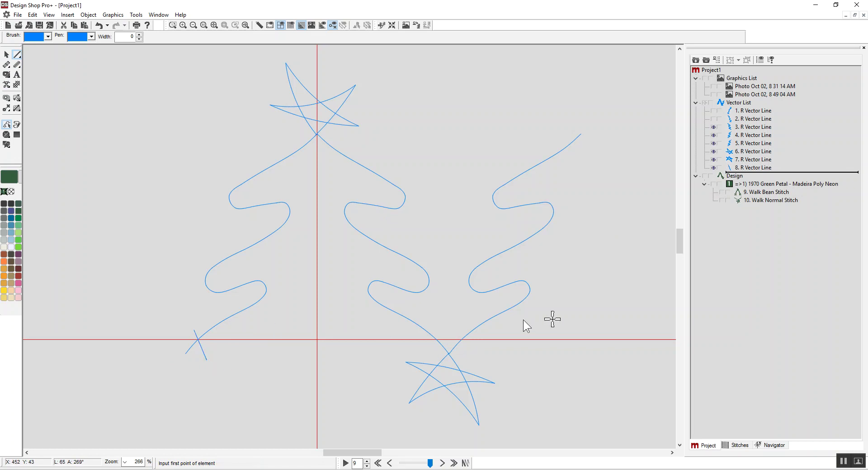
left_click(458, 336)
left_click(473, 352)
key("Return")
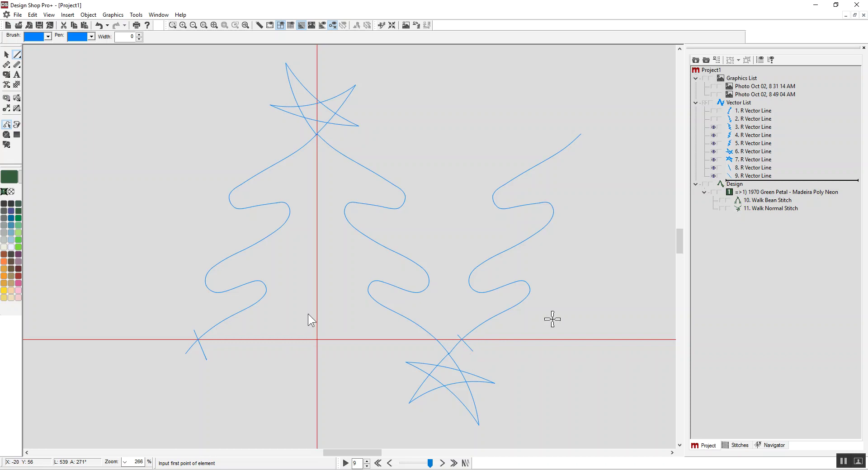
Step: Start a Normal walk stitch at the left axis mark and trace around the lower left branch
left_click(20, 56)
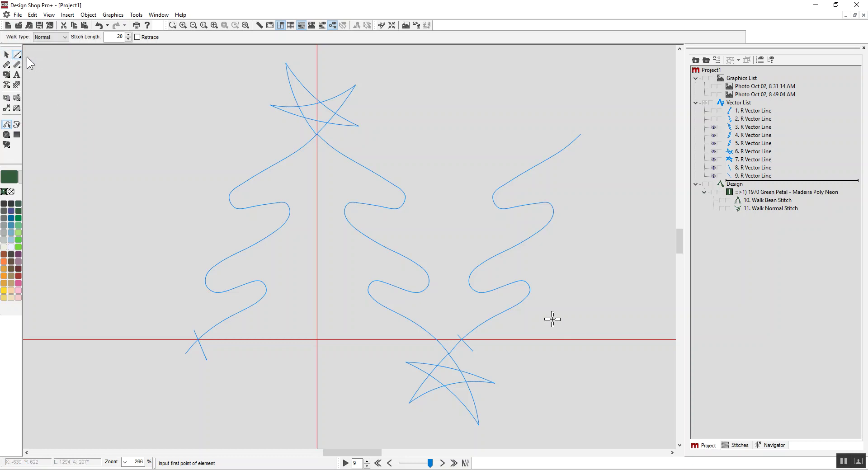
left_click(197, 340)
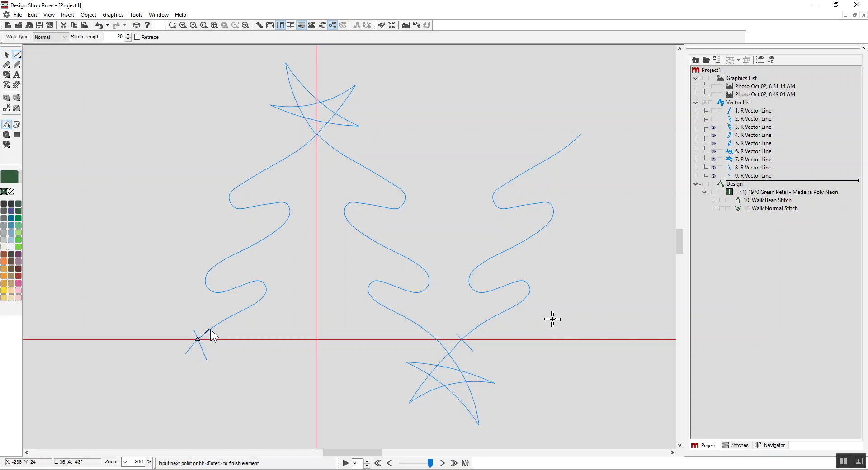
left_click(211, 330)
left_click(260, 300)
left_click(266, 290)
left_click(261, 282)
left_click(250, 283)
left_click(231, 290)
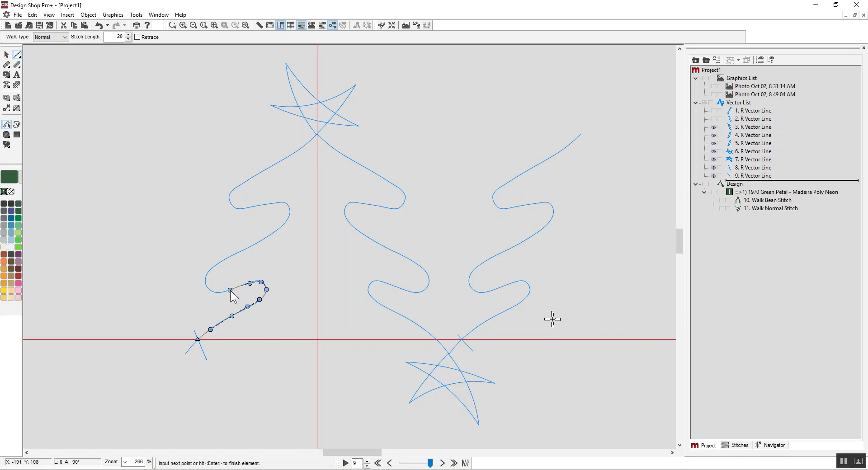
left_click(218, 293)
left_click(209, 289)
left_click(210, 271)
left_click(250, 249)
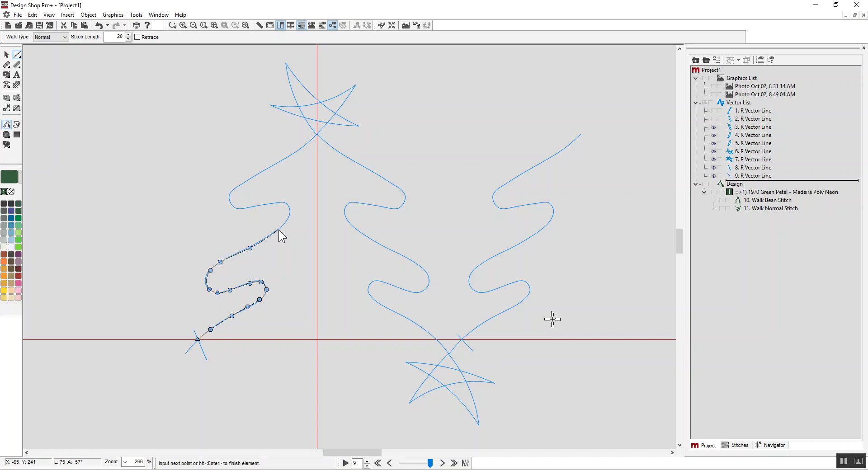
Step: Continue the walk stitch around the upper left branch to the crossing point at the base of the top star
left_click(289, 219)
left_click(289, 206)
left_click(281, 202)
left_click(272, 204)
left_click(253, 206)
left_click(238, 208)
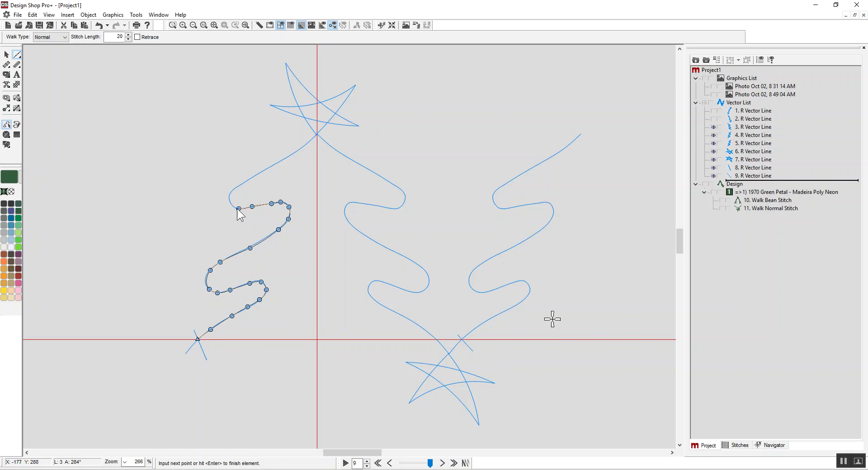
left_click(234, 206)
left_click(230, 200)
left_click(237, 188)
left_click(250, 180)
left_click(296, 152)
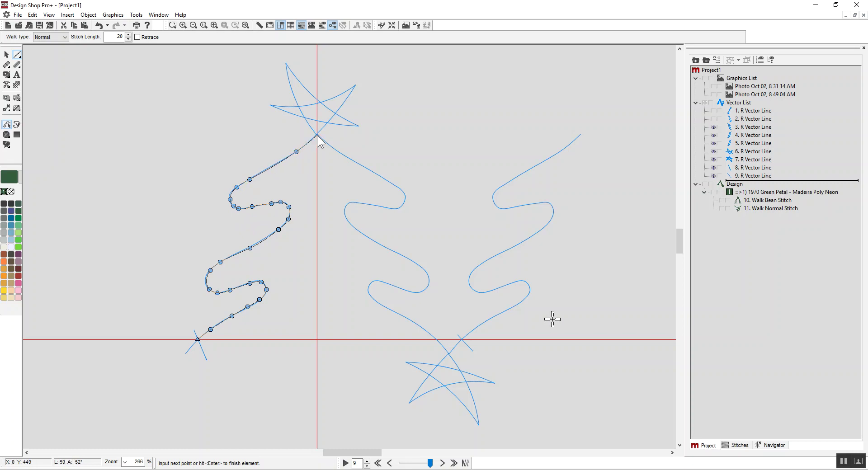
left_click(316, 134)
Step: Trace the top star with the walk stitch, going through all its tips and returning to the crossing point at its base
left_click(357, 85)
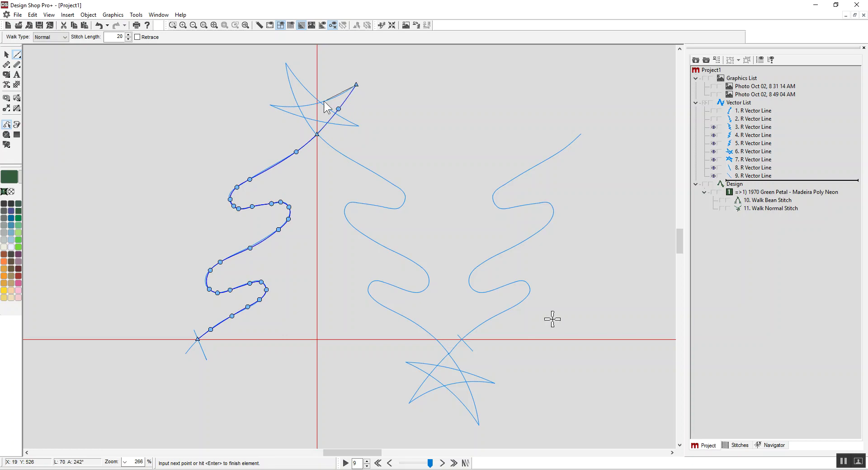
left_click(314, 104)
left_click(271, 105)
left_click(312, 120)
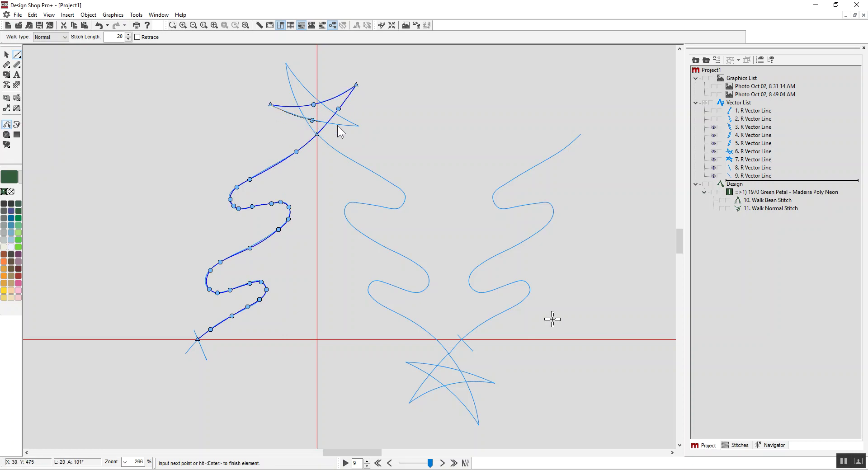
left_click(358, 126)
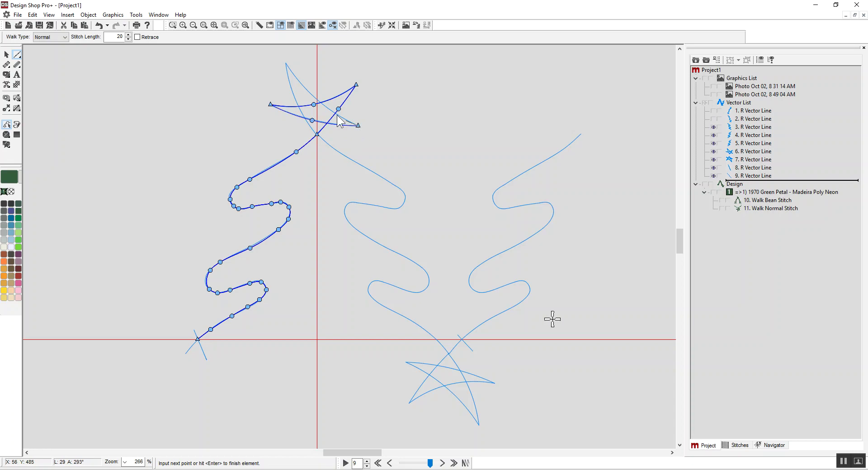
left_click(318, 100)
left_click(287, 63)
right_click(298, 105)
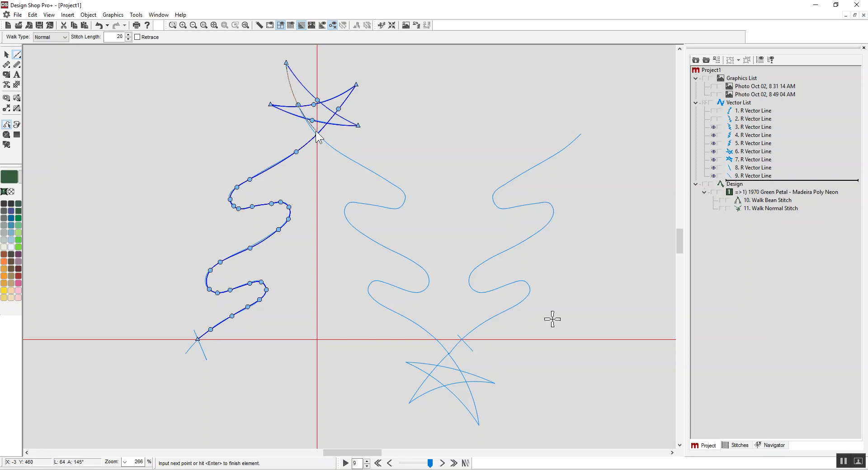
left_click(317, 134)
Step: Trace the walk stitch down the right outline around the upper right branch to its inner curve
right_click(338, 152)
right_click(370, 170)
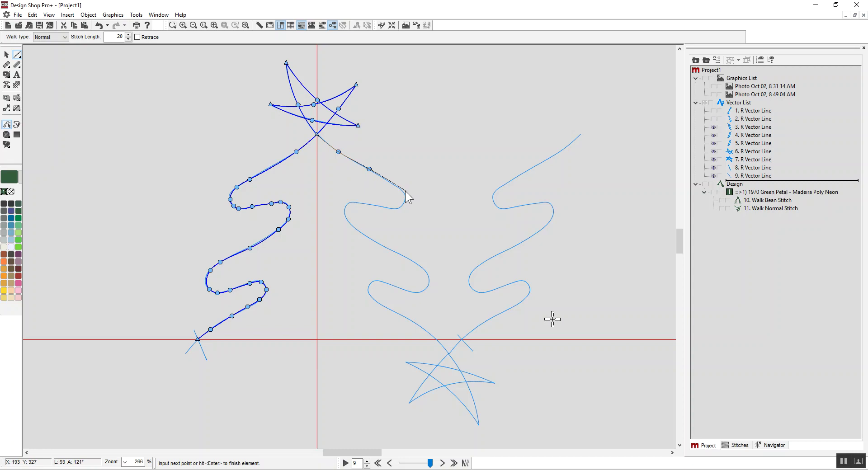
right_click(404, 192)
key("BackSpace")
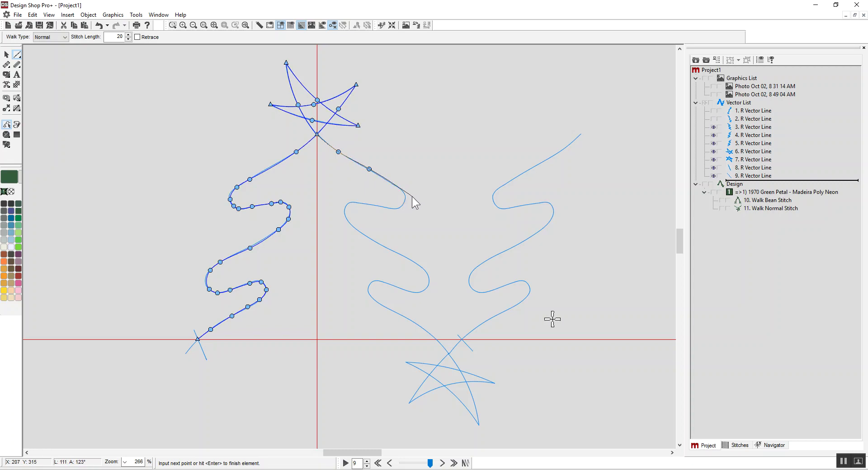
right_click(398, 187)
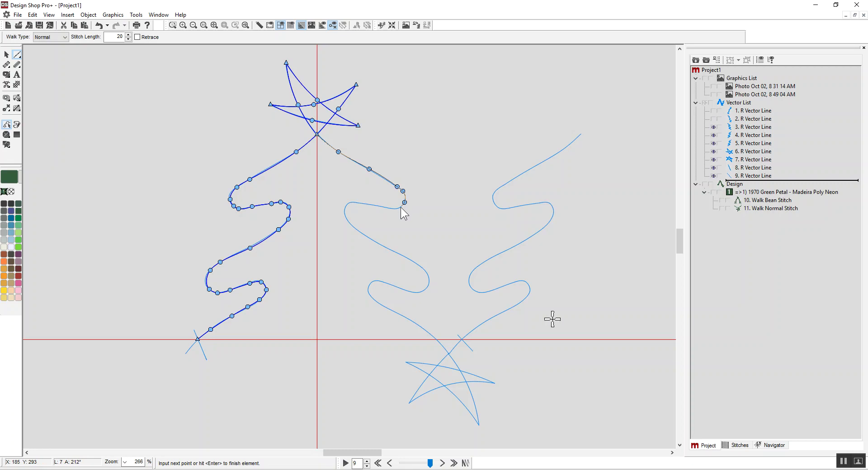
right_click(397, 209)
right_click(386, 206)
right_click(357, 203)
right_click(346, 208)
right_click(346, 217)
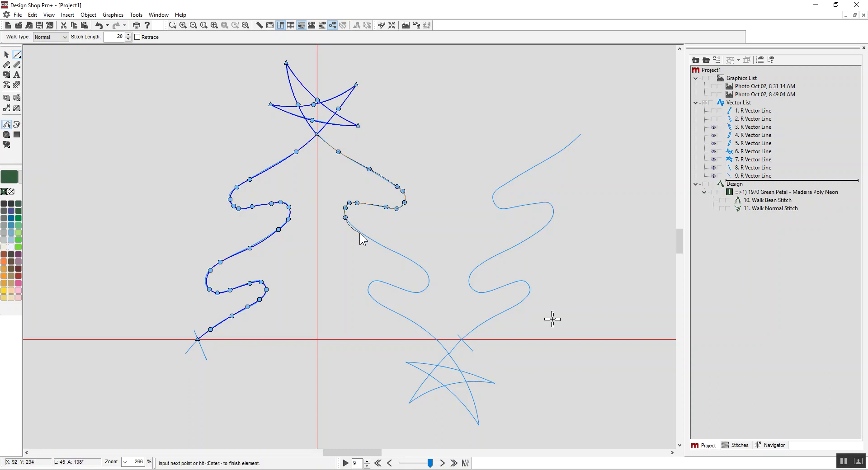
Step: Continue the walk stitch around the lower right branch and down toward the inverted star
right_click(355, 228)
right_click(389, 248)
right_click(423, 268)
right_click(425, 290)
right_click(411, 292)
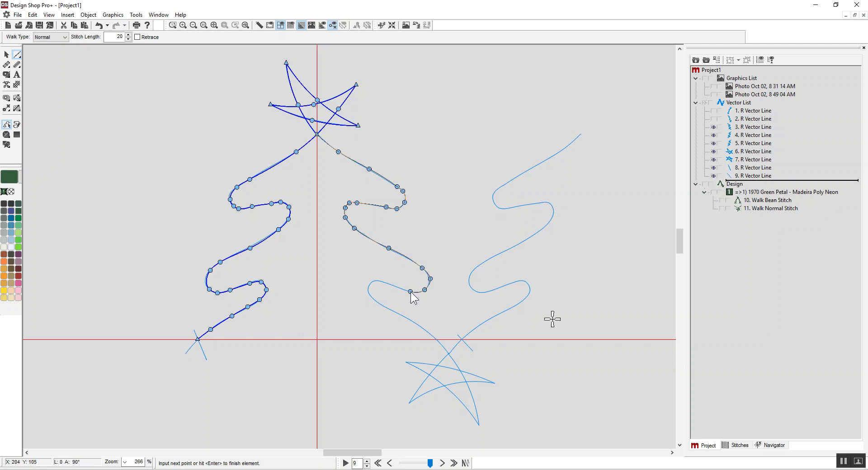
right_click(392, 285)
right_click(375, 281)
right_click(368, 288)
right_click(372, 299)
right_click(391, 310)
right_click(425, 329)
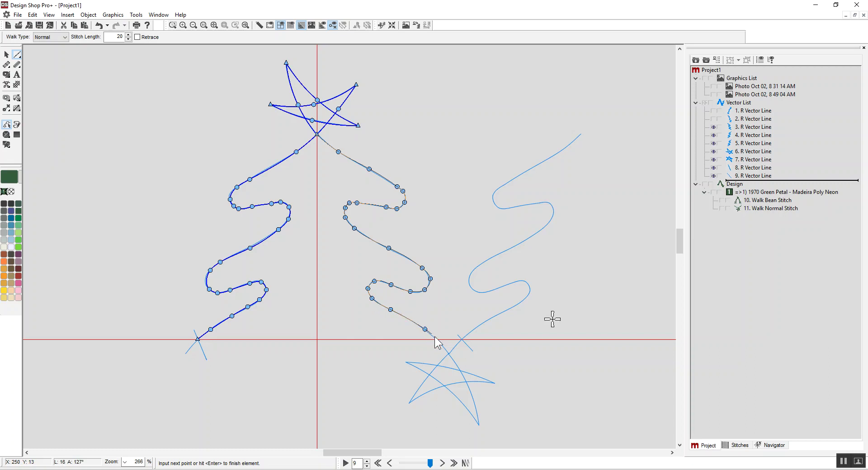
Step: Trace the inverted star through all its tips and finish the walk stitch at the right mark on the horizontal axis
left_click(448, 354)
right_click(470, 387)
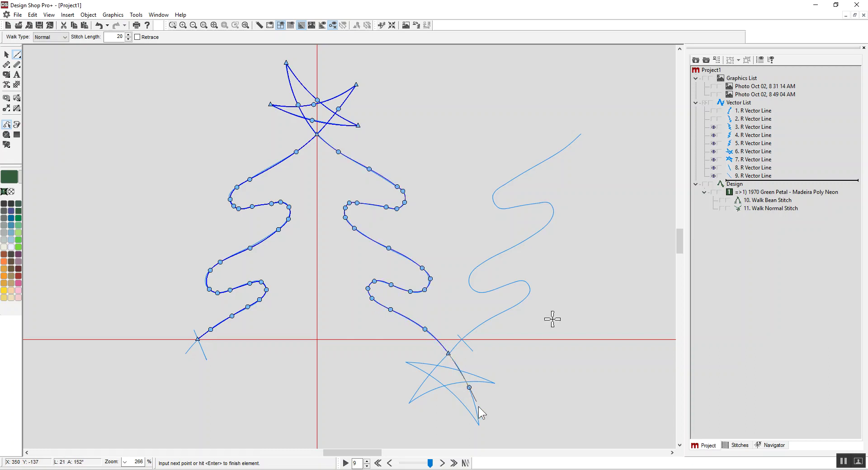
left_click(479, 425)
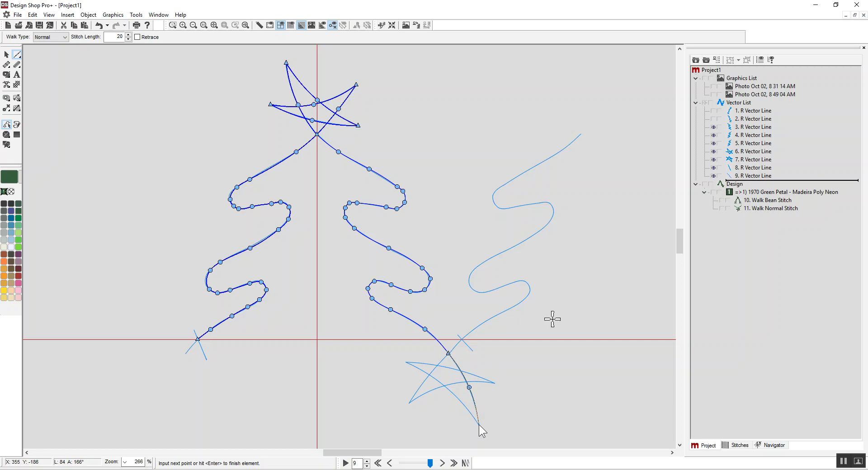
right_click(451, 392)
left_click(406, 363)
right_click(451, 369)
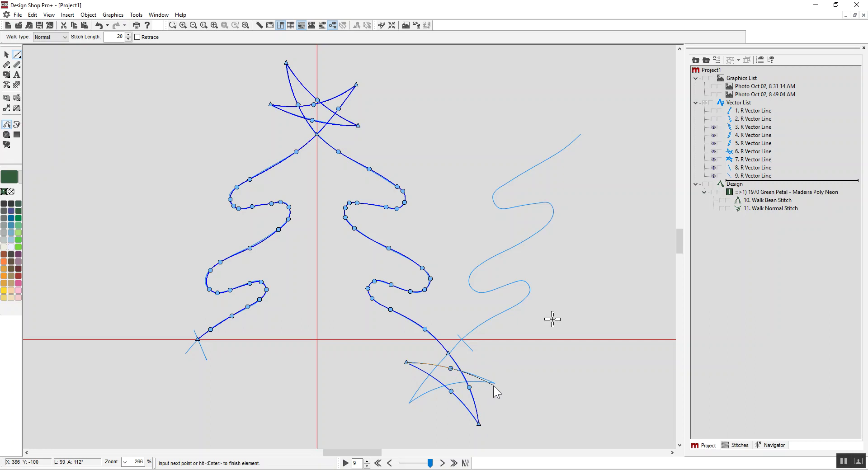
left_click(497, 384)
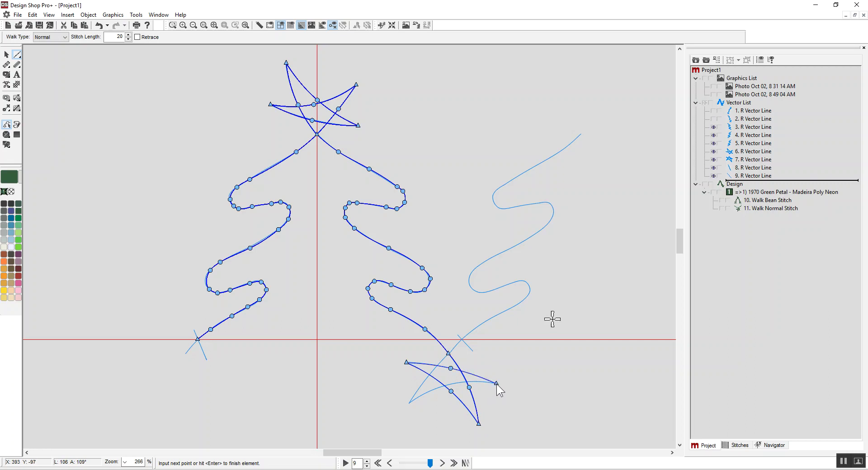
right_click(451, 384)
left_click(409, 404)
right_click(436, 366)
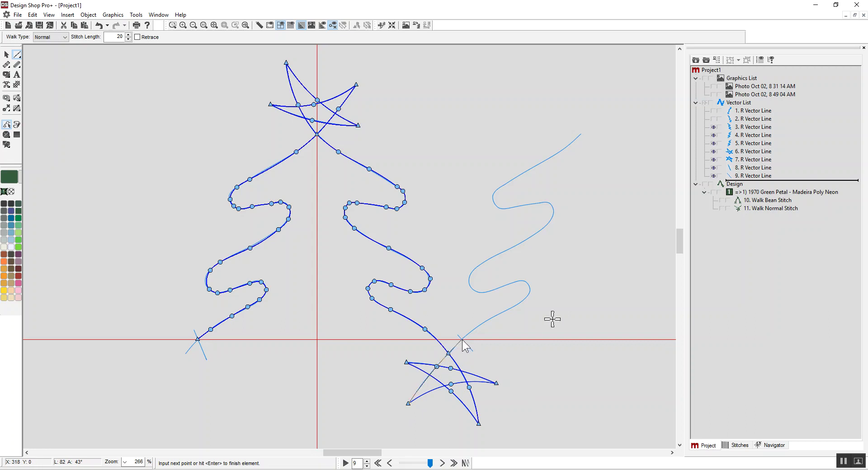
left_click(462, 340)
key("Return")
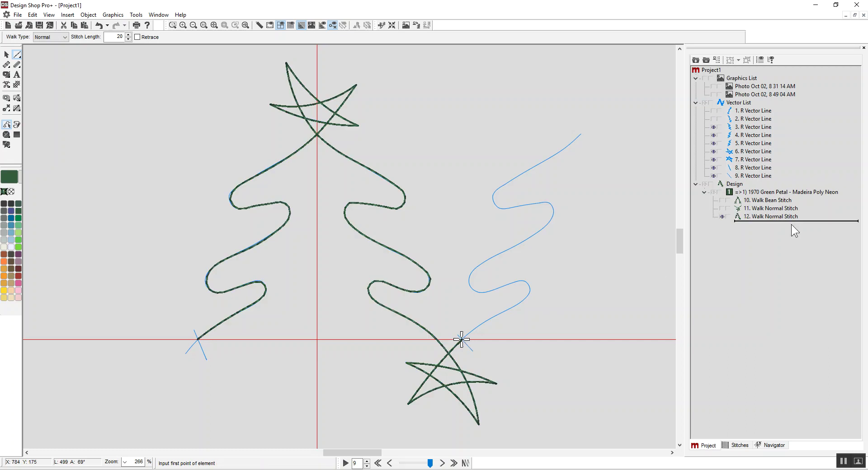
Step: Change the new tree stitch's walk type to Bean with a stitch length of 25
left_click(763, 216)
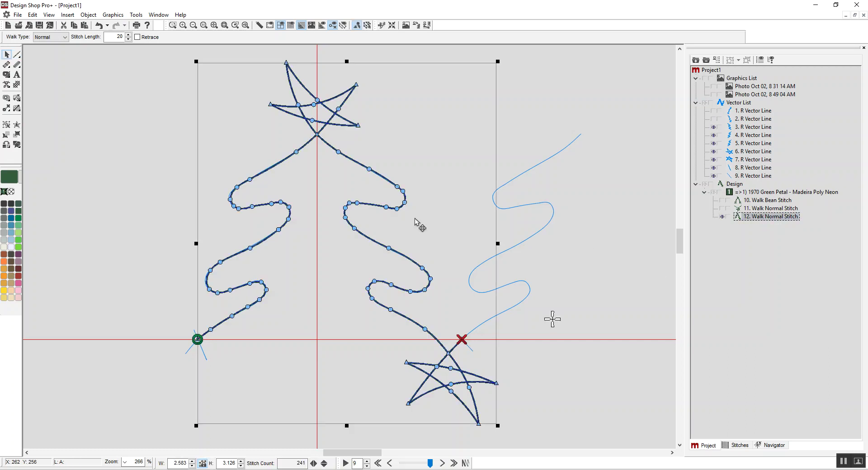
right_click(376, 212)
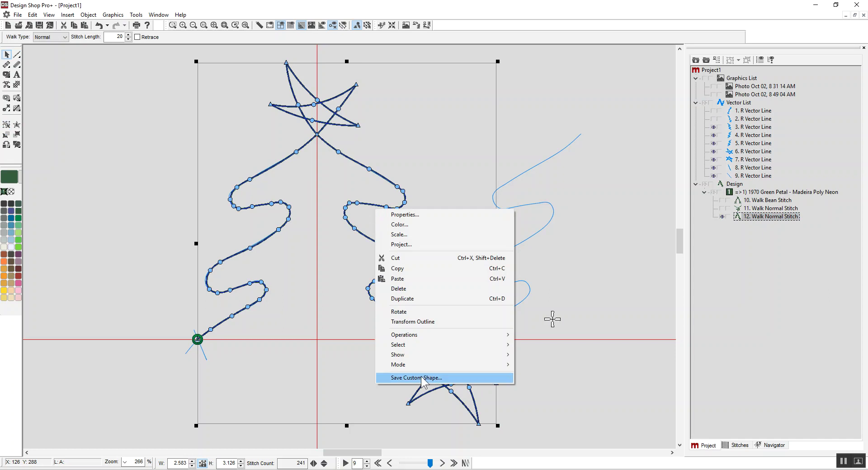
left_click(39, 38)
left_click(40, 38)
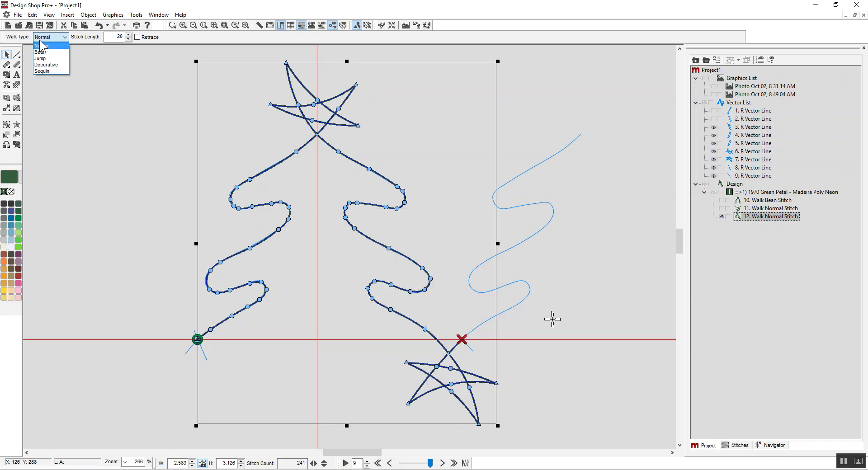
left_click(44, 52)
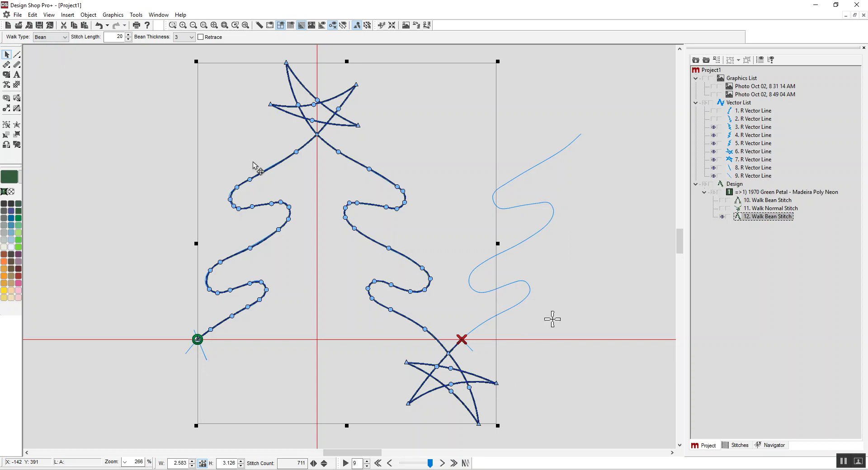
double_click(119, 37)
key("Return")
left_click(31, 115)
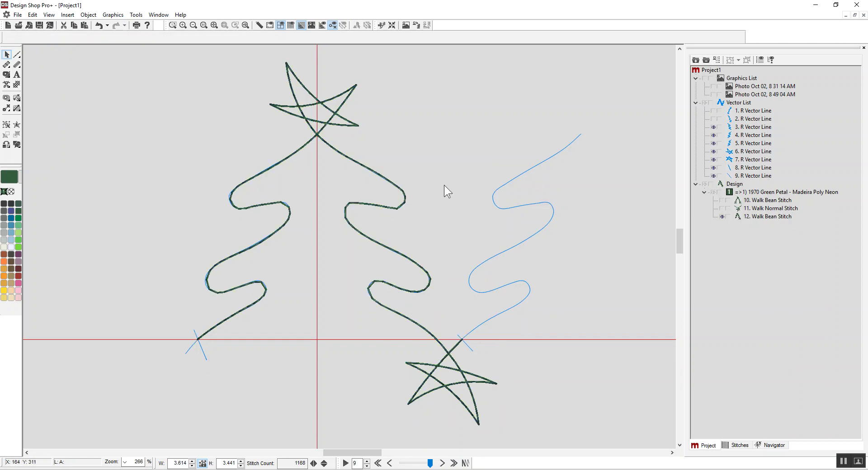
Step: Save the tree's bean stitch as a custom Decorative shape named TEST
left_click(765, 217)
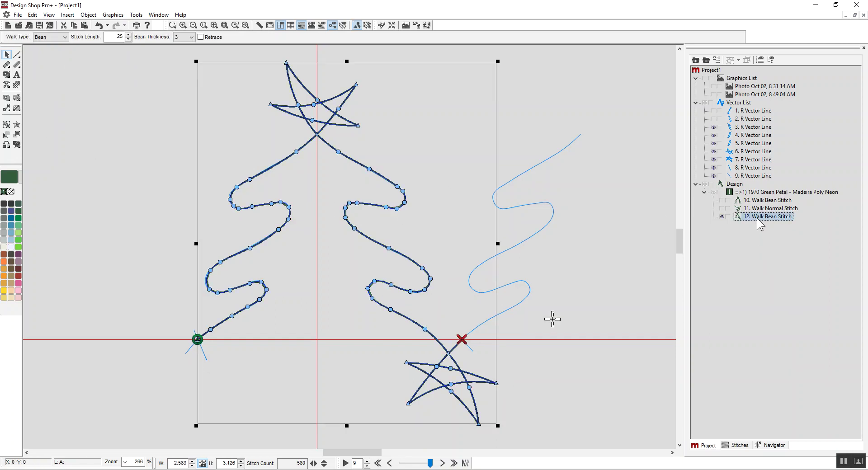
right_click(759, 221)
left_click(787, 389)
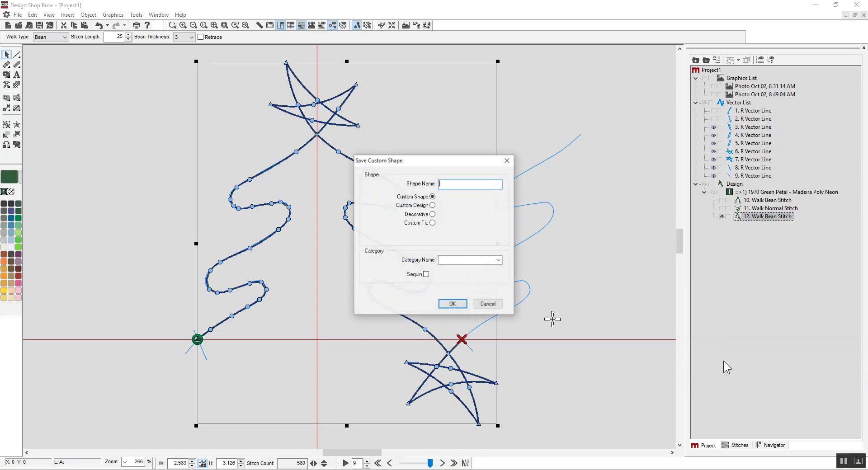
type("TEST")
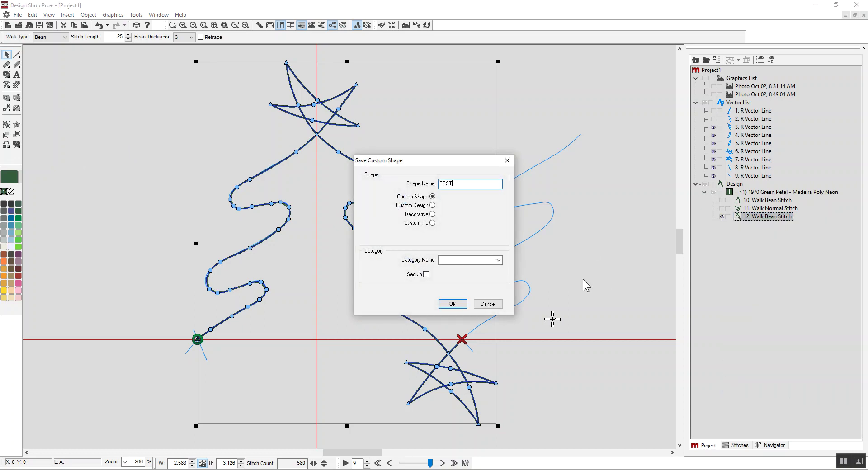
left_click(432, 214)
left_click(452, 304)
left_click(430, 264)
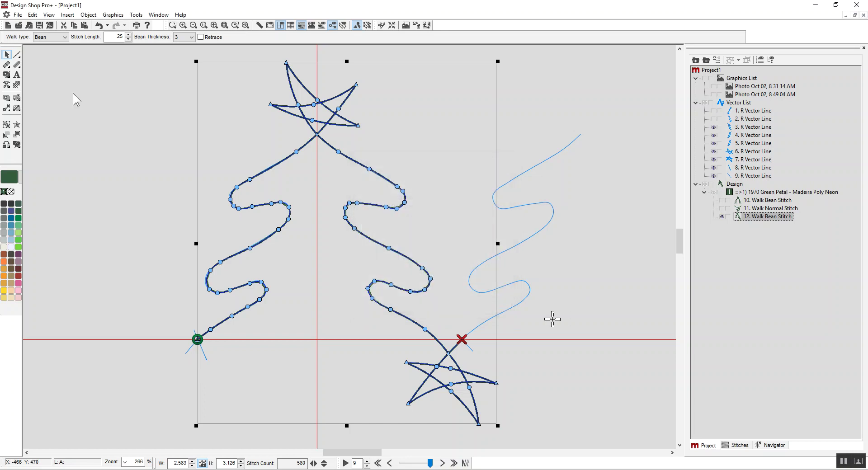
Step: Create a new project and set up a Decorative walk stitch with the TEST pattern
left_click(8, 25)
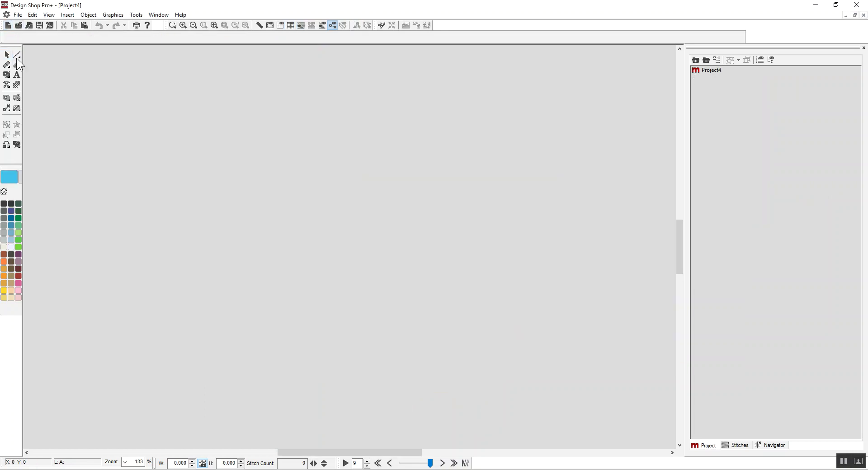
left_click(16, 57)
left_click(41, 38)
left_click(45, 65)
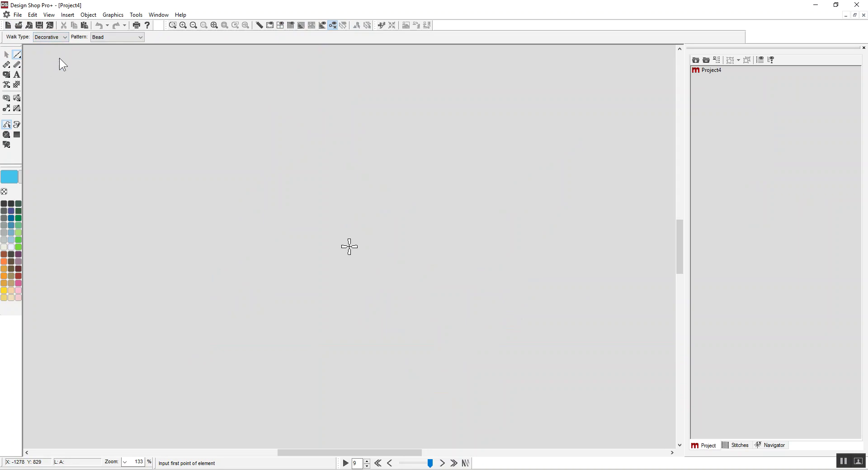
left_click(107, 37)
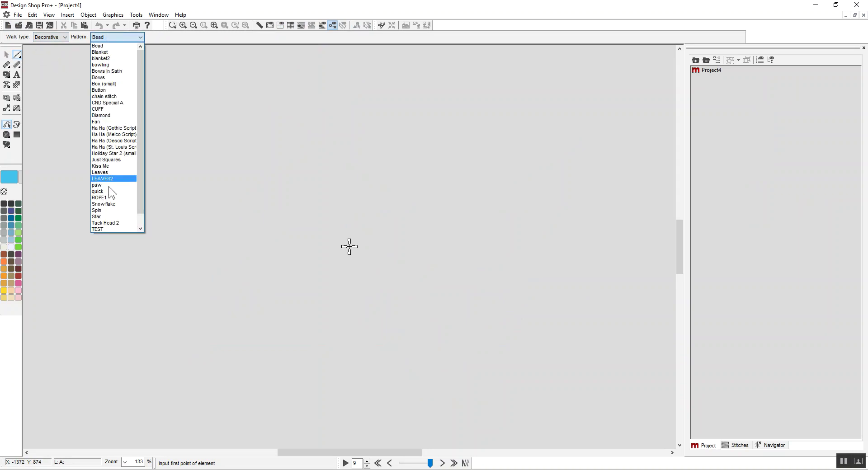
left_click(107, 229)
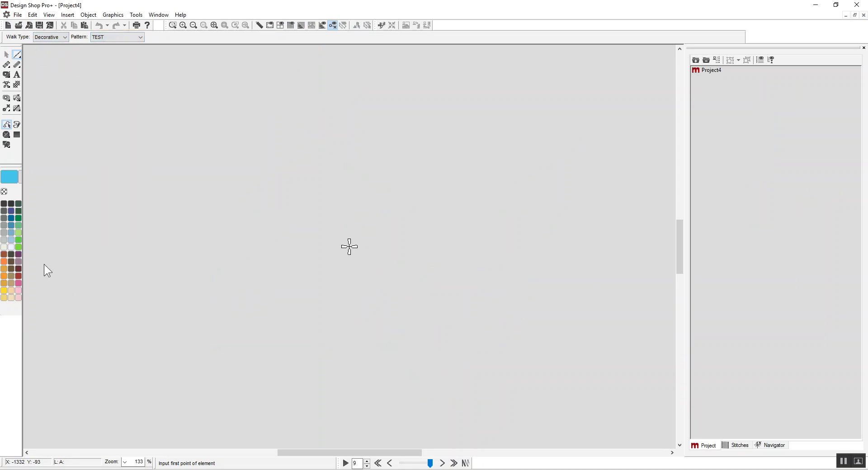
Step: Draw a long horizontal line of the TEST decorative stitch across the workspace and fit the whole row in view
left_click(49, 229)
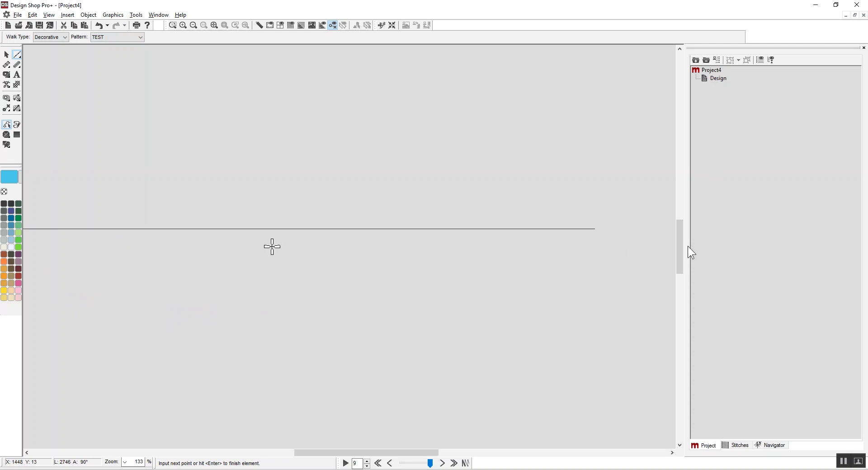
left_click(550, 237)
key("Return")
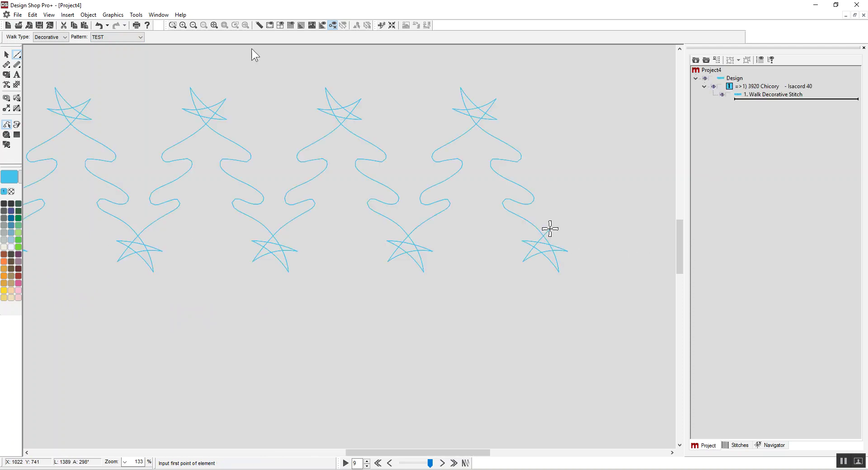
left_click(214, 25)
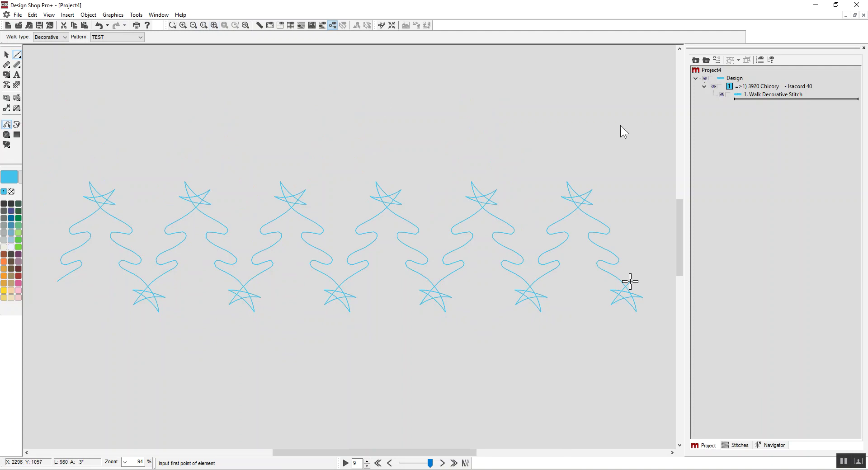
left_click(586, 105)
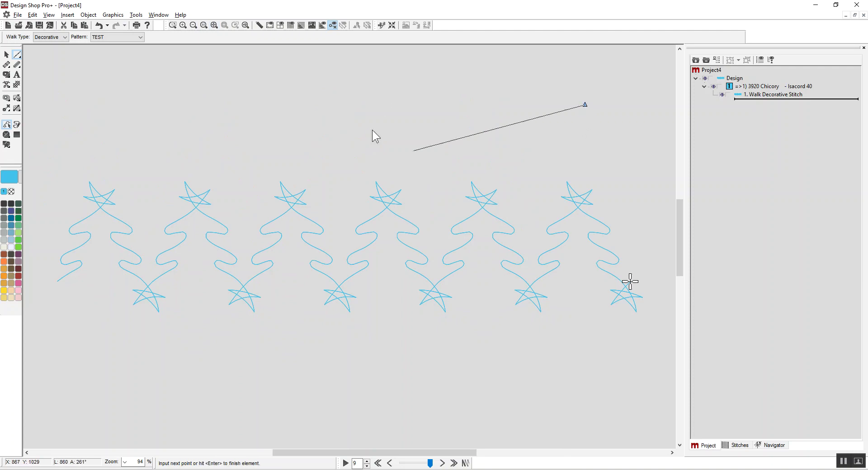
left_click(284, 104)
key("Return")
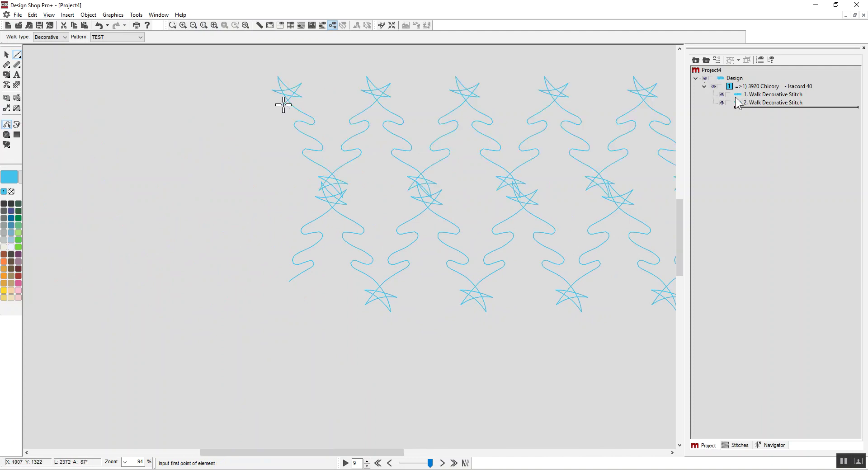
left_click(774, 103)
left_click_drag(452, 137, 497, 144)
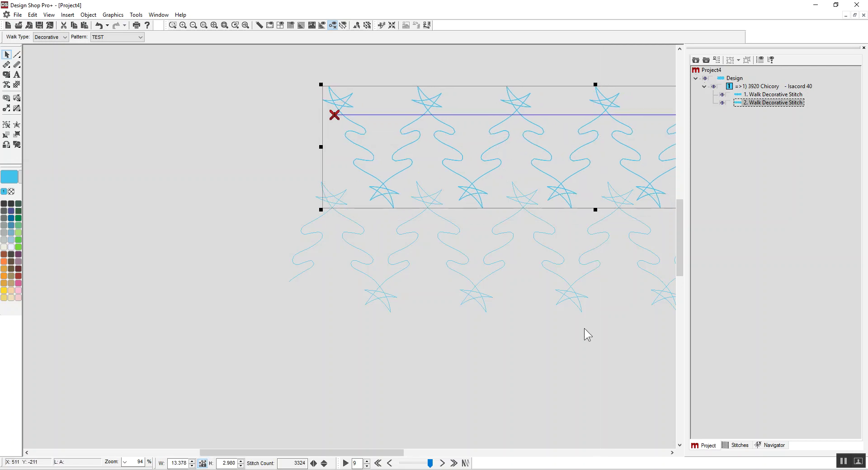
scroll(585, 329, "right", 5)
scroll(585, 329, "right", 6)
scroll(585, 329, "left", 5)
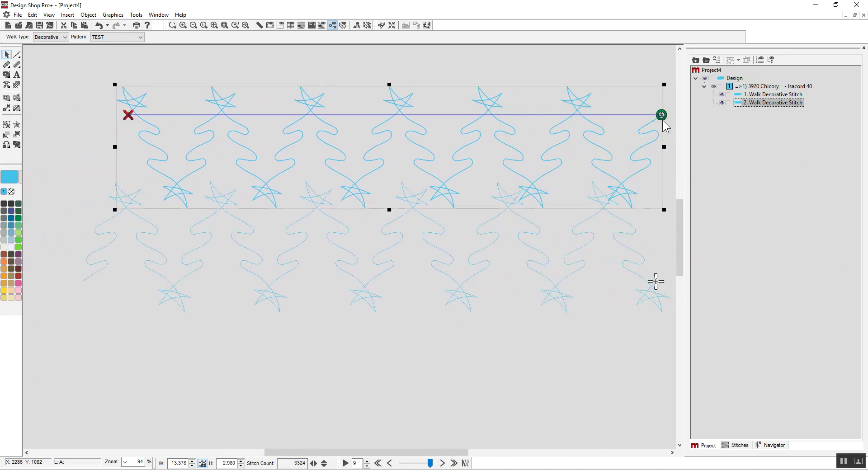
left_click_drag(662, 117, 673, 117)
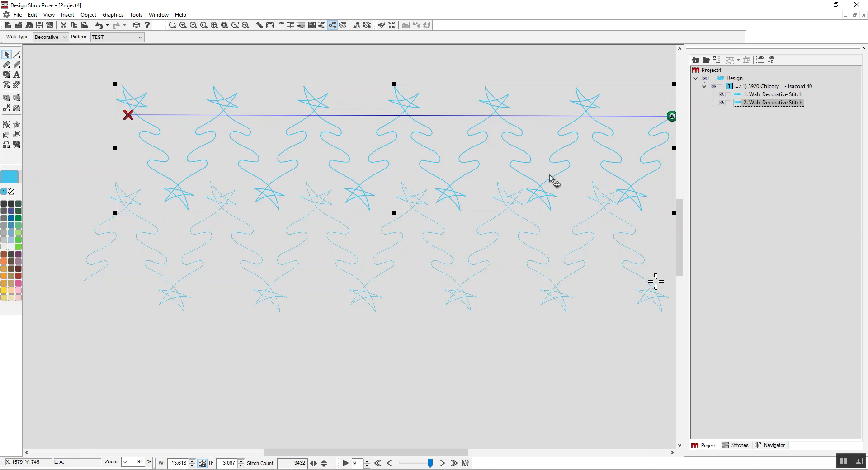
key("Delete")
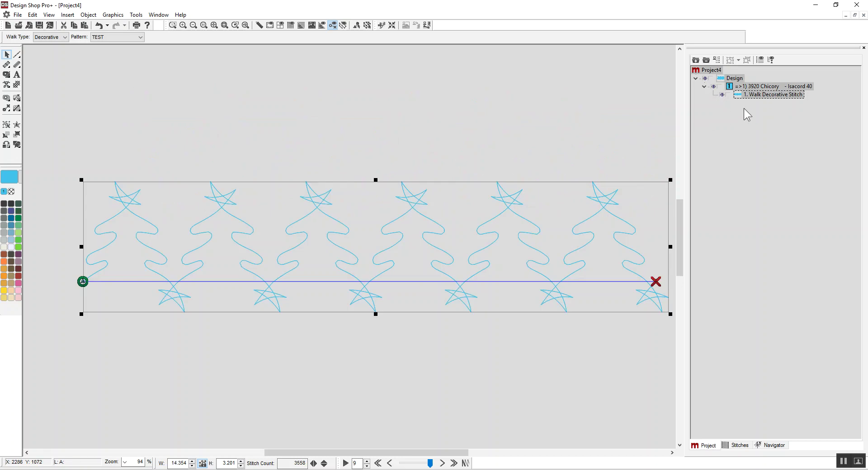
Step: Duplicate the original TEST tree row and place the copy directly above it, aligned so the stars of both rows interlock
key("ctrl+v")
left_click_drag(423, 272, 415, 170)
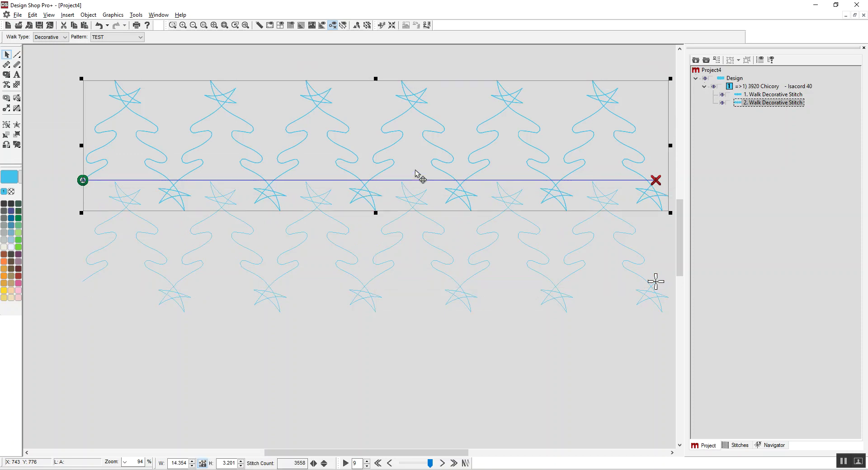
left_click_drag(416, 171, 418, 150)
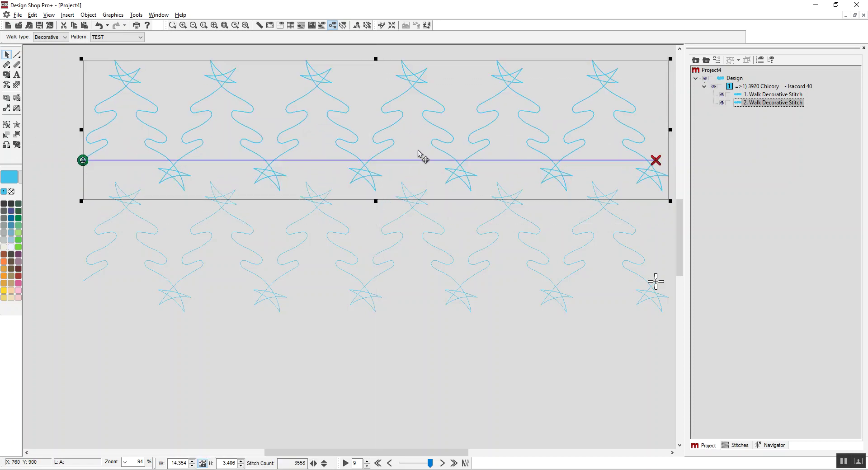
left_click(213, 25)
left_click(445, 83)
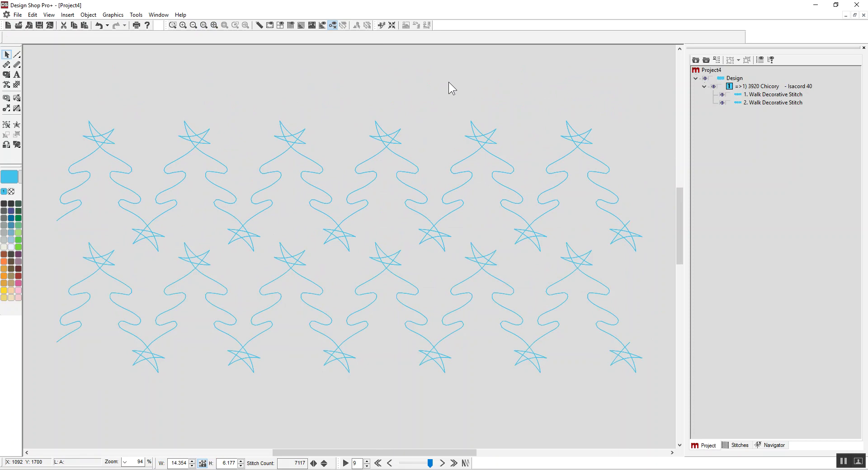
Step: Recolor both tree rows to green thread 1651 Madeira Poly Neon and display them with simulated thread rendering
left_click(748, 86)
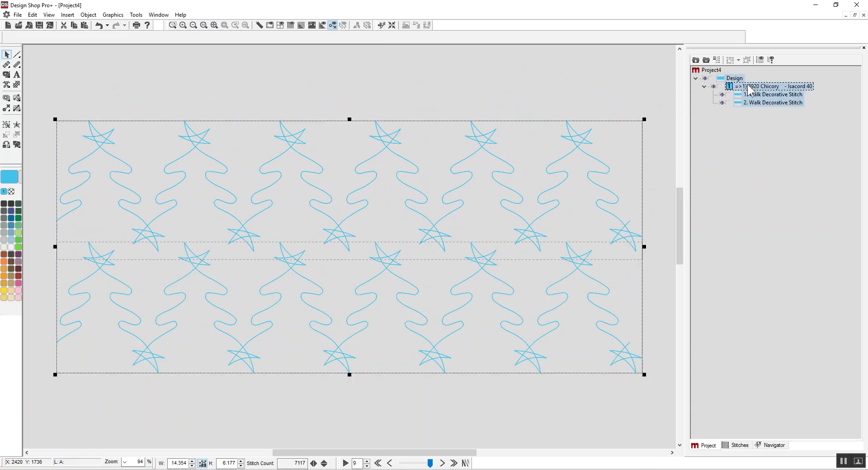
left_click(21, 216)
left_click(229, 80)
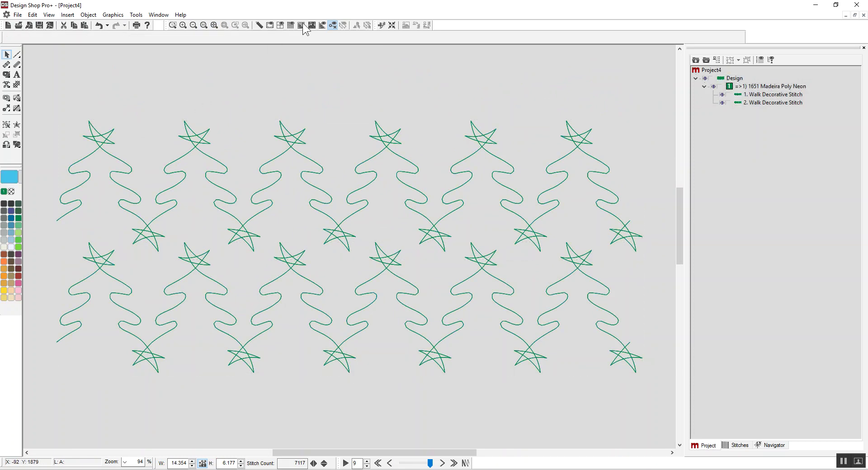
left_click(300, 25)
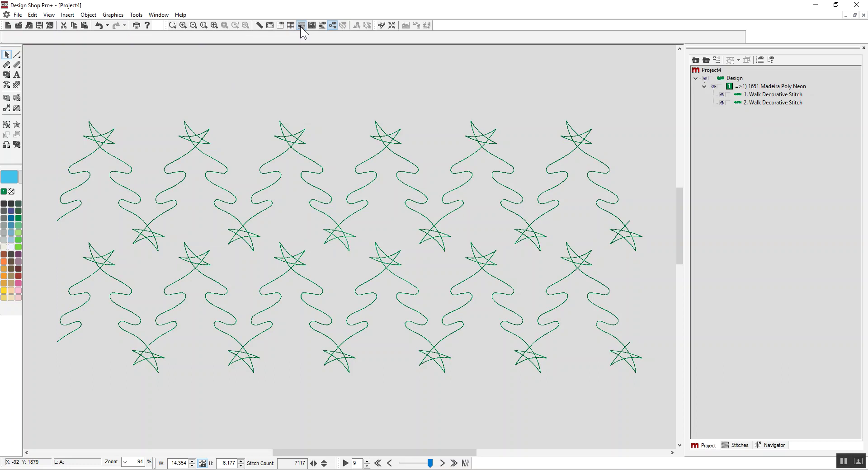